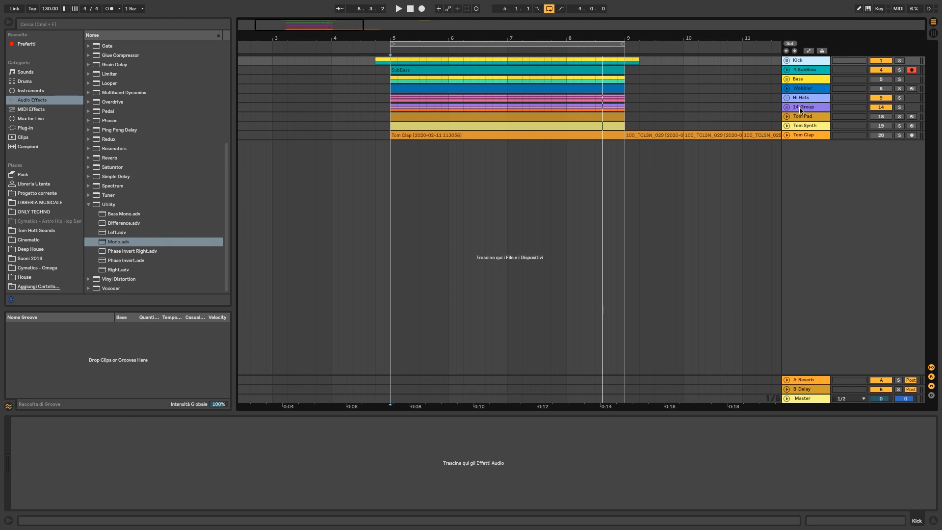
Rename the 14-Group track as Perc
{"action": "left_click", "coordinate": [800, 110]}
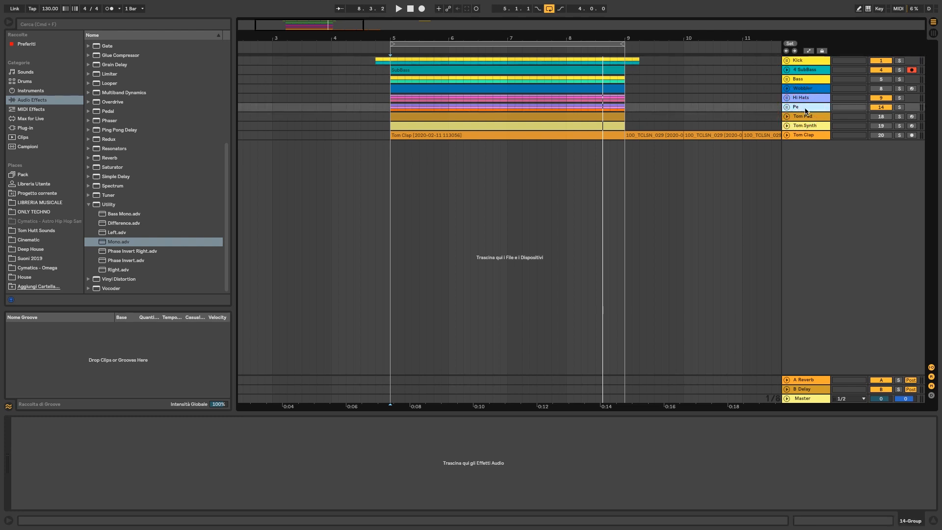
{"action": "left_click", "coordinate": [804, 116]}
{"action": "left_click", "coordinate": [803, 126]}
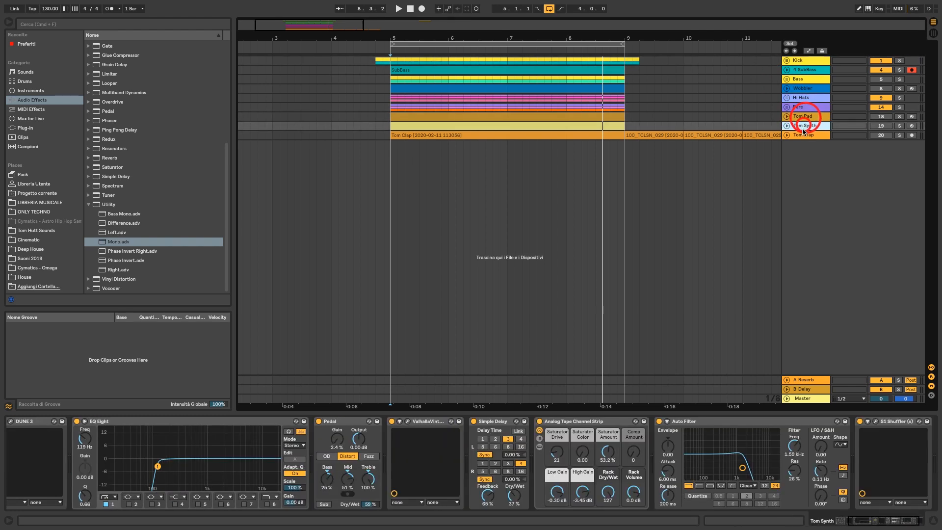
{"action": "left_click", "coordinate": [791, 136]}
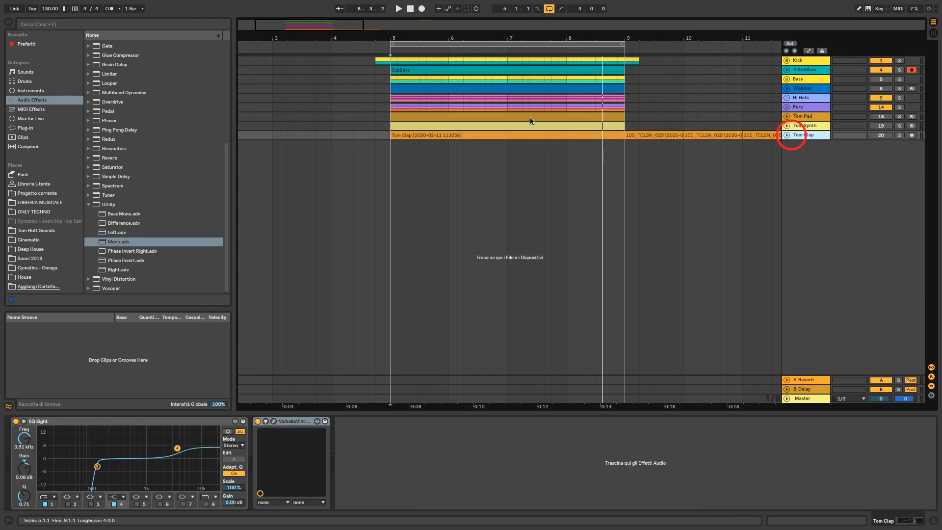
Unfold the Kick group and solo the Tom Kick track
{"action": "left_click", "coordinate": [521, 60]}
{"action": "left_click", "coordinate": [786, 61]}
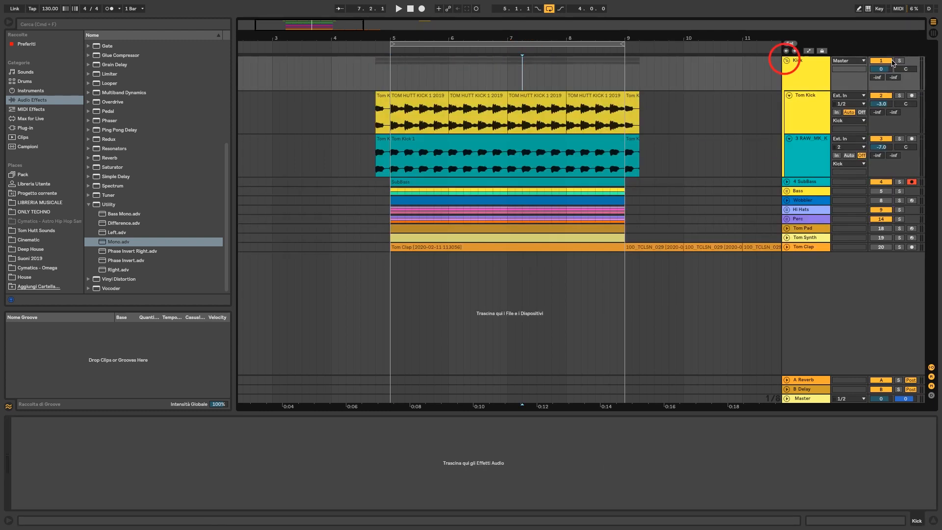
{"action": "left_click", "coordinate": [538, 128]}
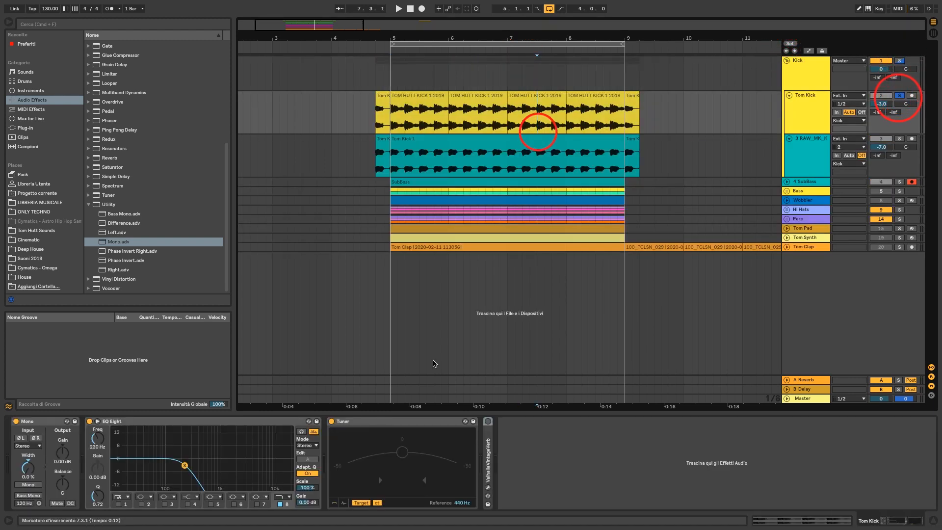
Play the soloed Tom Kick and compare its sound with EQ Eight bypassed and enabled
{"action": "left_click", "coordinate": [89, 421]}
{"action": "key", "text": "space"}
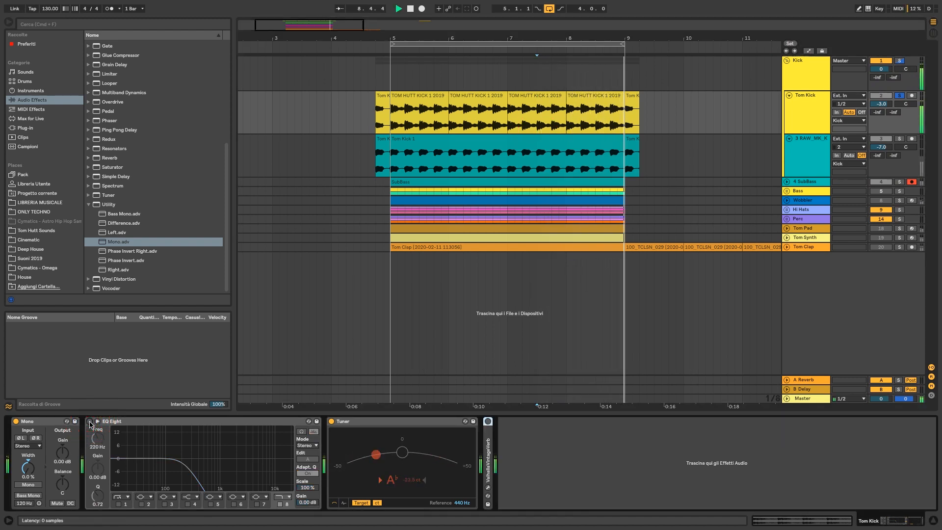
{"action": "left_click", "coordinate": [89, 422]}
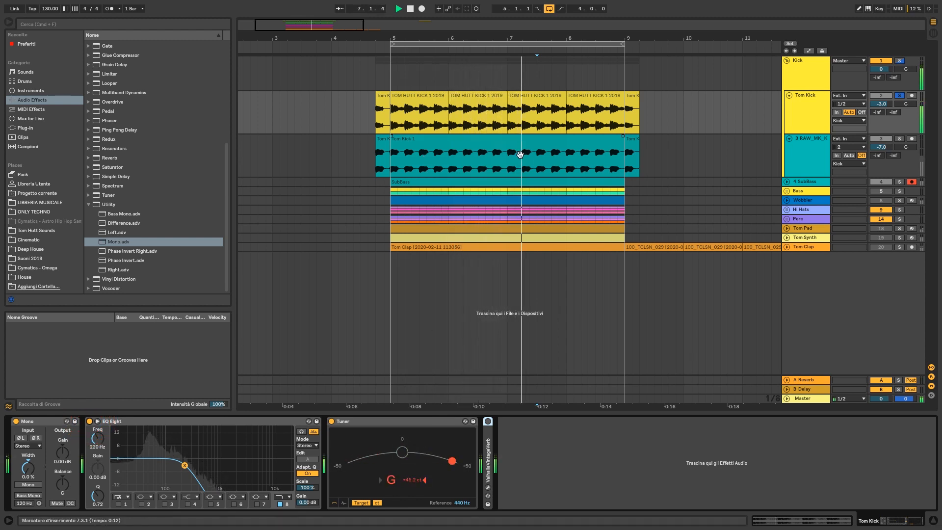
Audition the 3-RAW_MK_KICK layer with its EQ on its own, followed by both kick layers together
{"action": "left_click", "coordinate": [898, 138]}
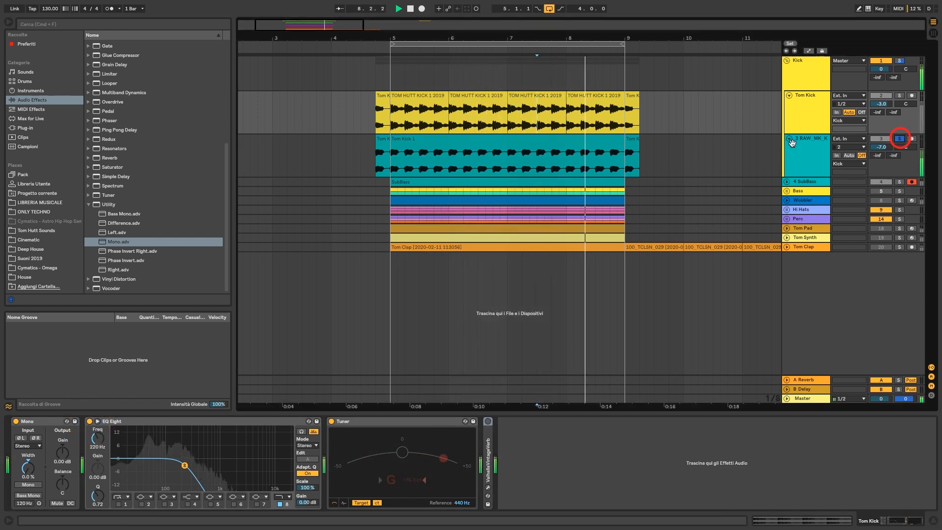
{"action": "left_click", "coordinate": [559, 150]}
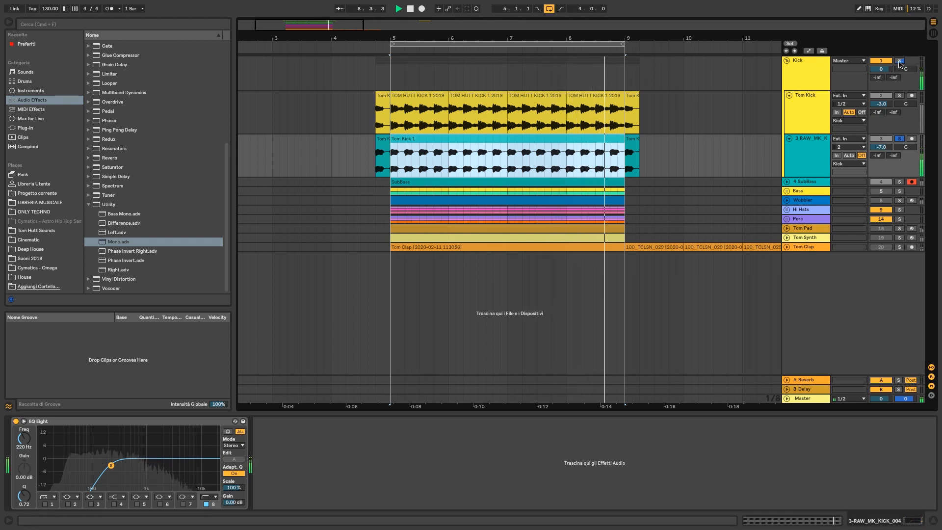
{"action": "left_click", "coordinate": [900, 139]}
{"action": "left_click", "coordinate": [899, 60]}
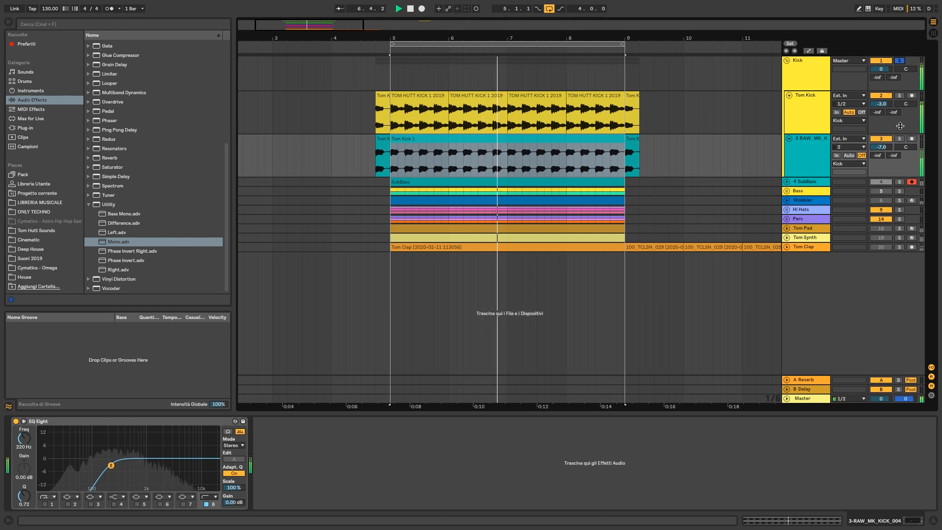
{"action": "left_click", "coordinate": [899, 60]}
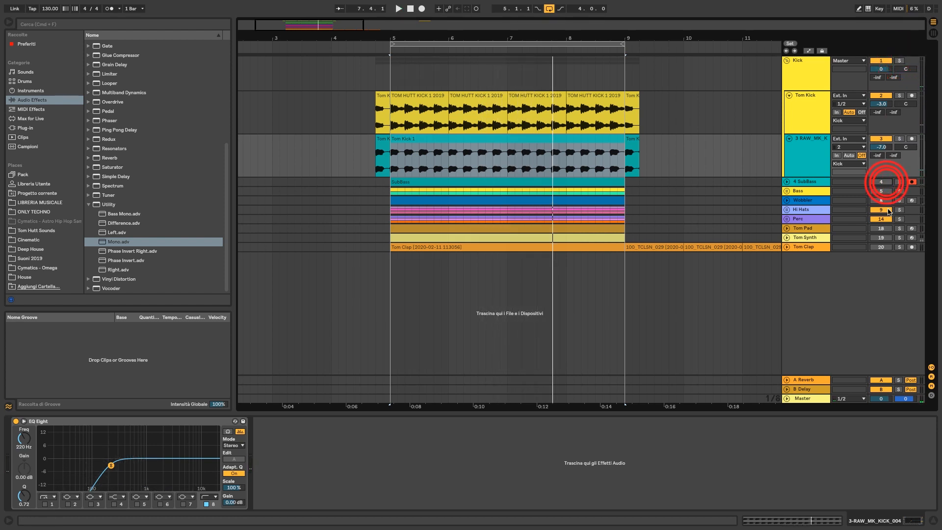
{"action": "left_click", "coordinate": [515, 131]}
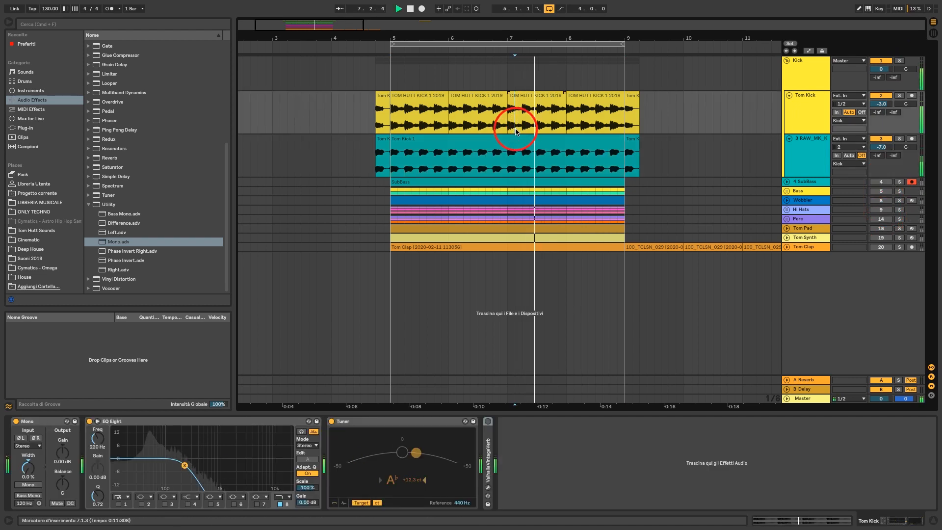
Unfold the SubBass track and move its SubBass clip to start at bar 9
{"action": "left_click", "coordinate": [786, 181]}
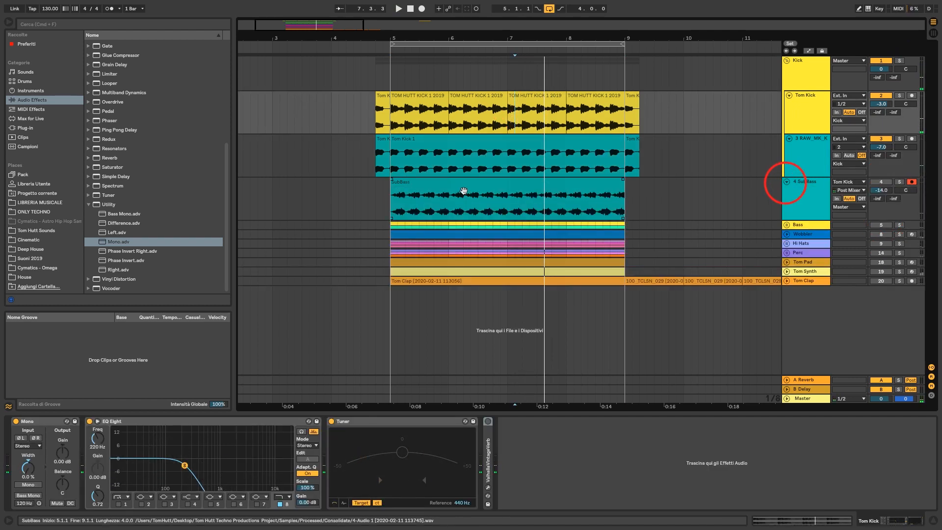
{"action": "left_click", "coordinate": [464, 191]}
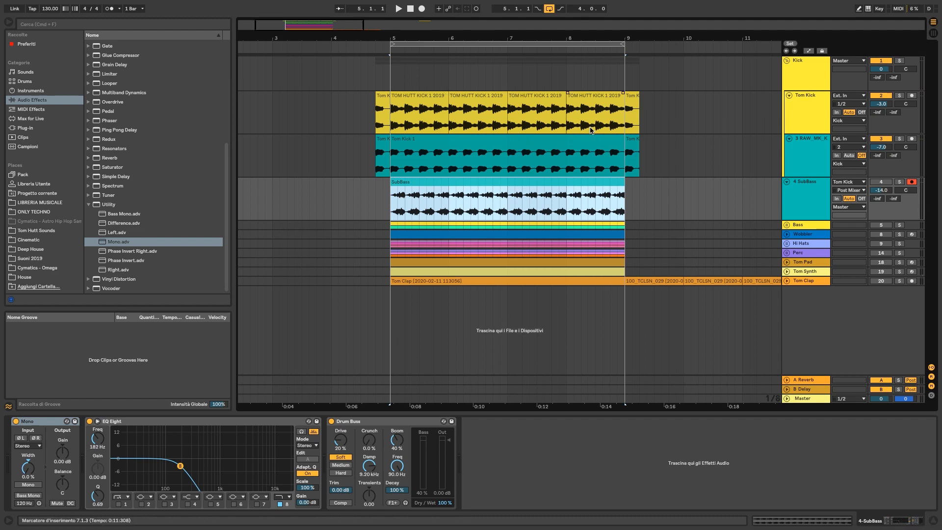
{"action": "left_click_drag", "start_coordinate": [463, 183], "coordinate": [698, 183]}
Examine the ValhallaVintageVerb settings on the Tom Kick track, including the available color modes, and close the plug-in window
{"action": "left_click", "coordinate": [551, 120]}
{"action": "left_click", "coordinate": [485, 432]}
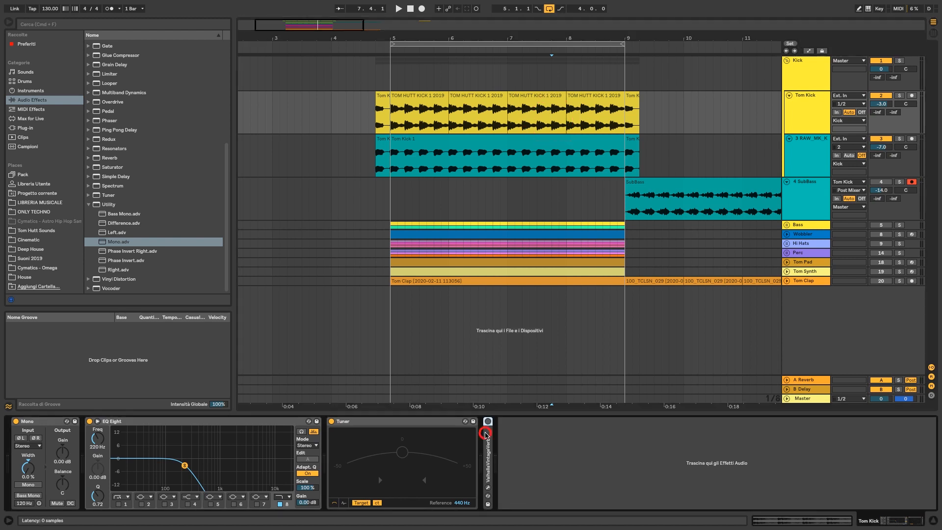
{"action": "left_click", "coordinate": [503, 421]}
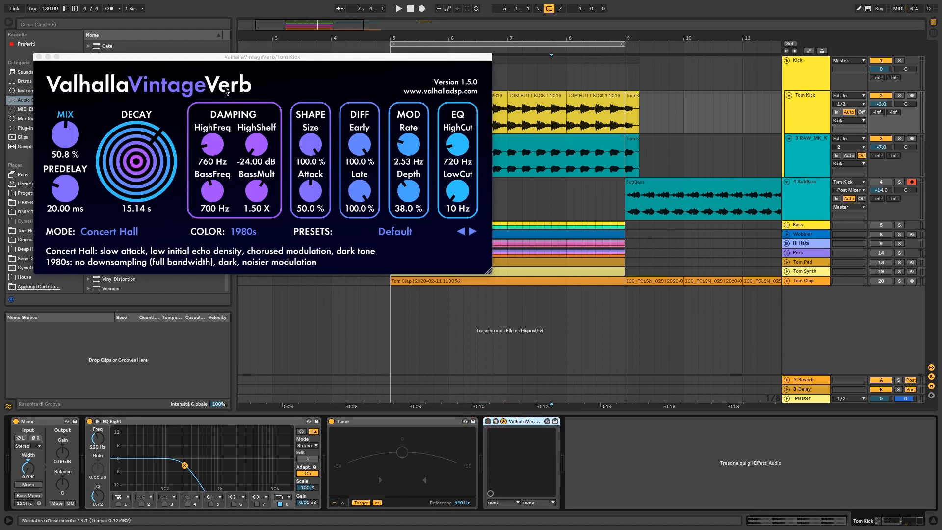
{"action": "left_click", "coordinate": [250, 230]}
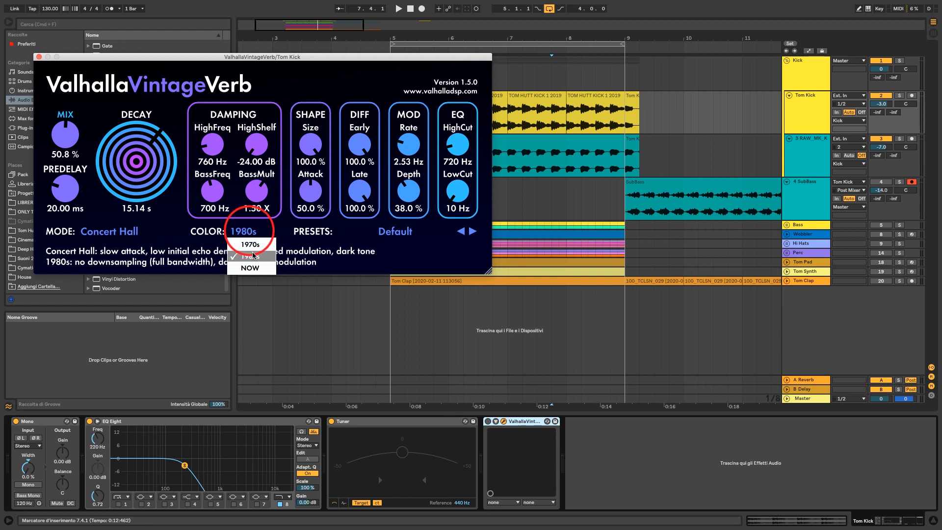
{"action": "left_click", "coordinate": [313, 301]}
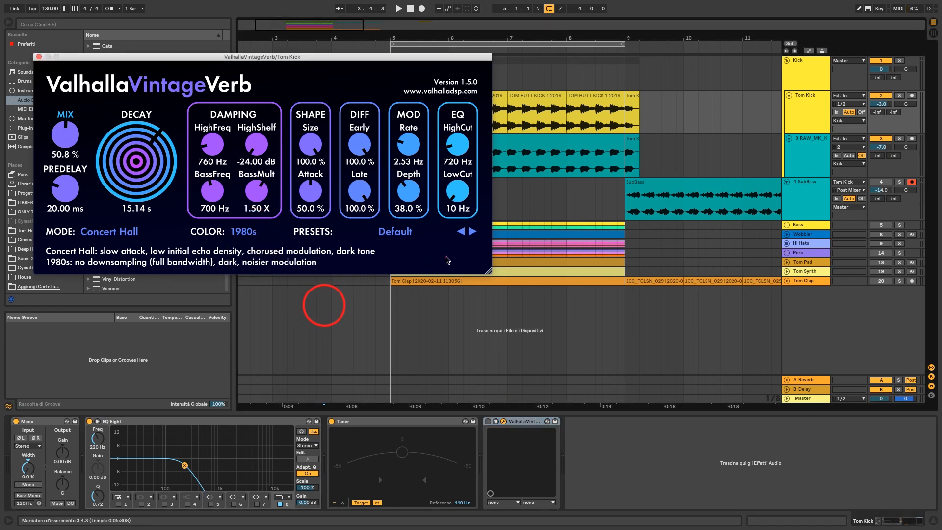
{"action": "left_click", "coordinate": [446, 256]}
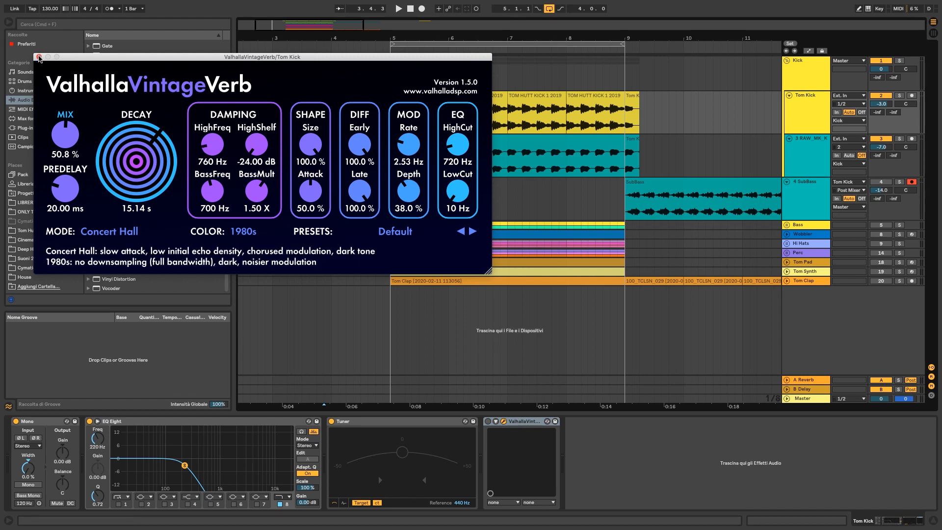
{"action": "left_click", "coordinate": [39, 58]}
Set the SubBass track's monitoring to In and its audio input source to Tom Kick
{"action": "left_click", "coordinate": [390, 206]}
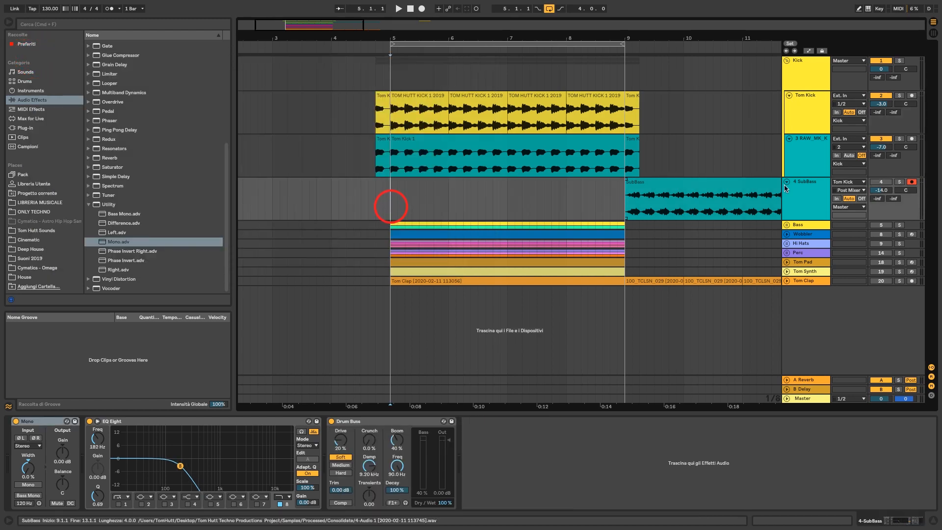
{"action": "left_click", "coordinate": [836, 198]}
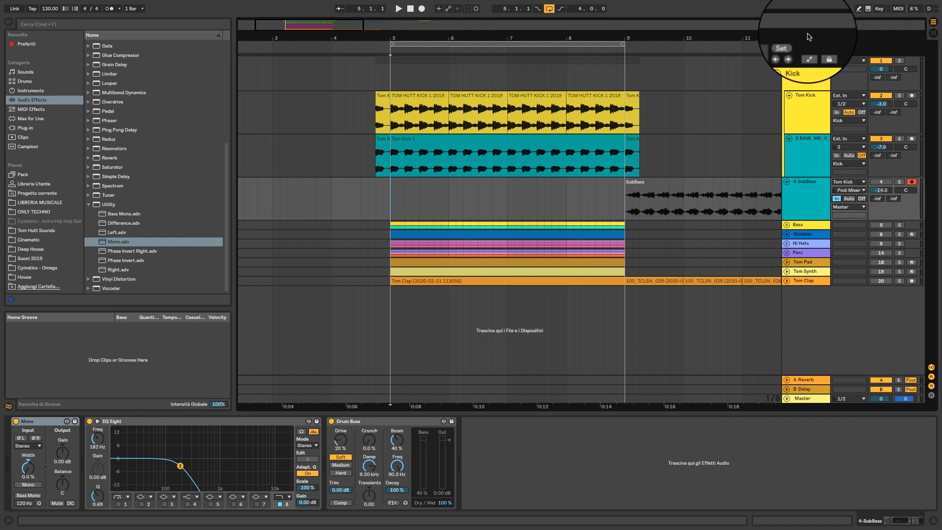
{"action": "left_click", "coordinate": [847, 181]}
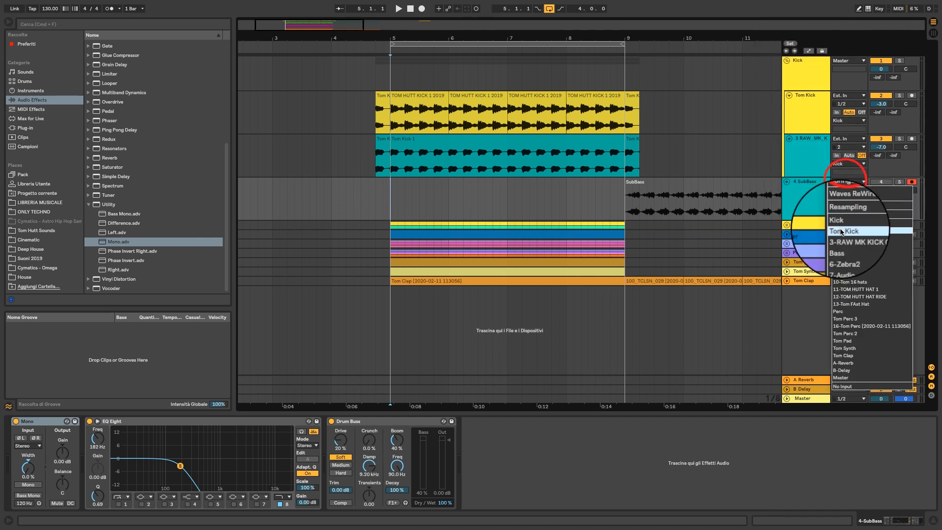
{"action": "left_click", "coordinate": [840, 229]}
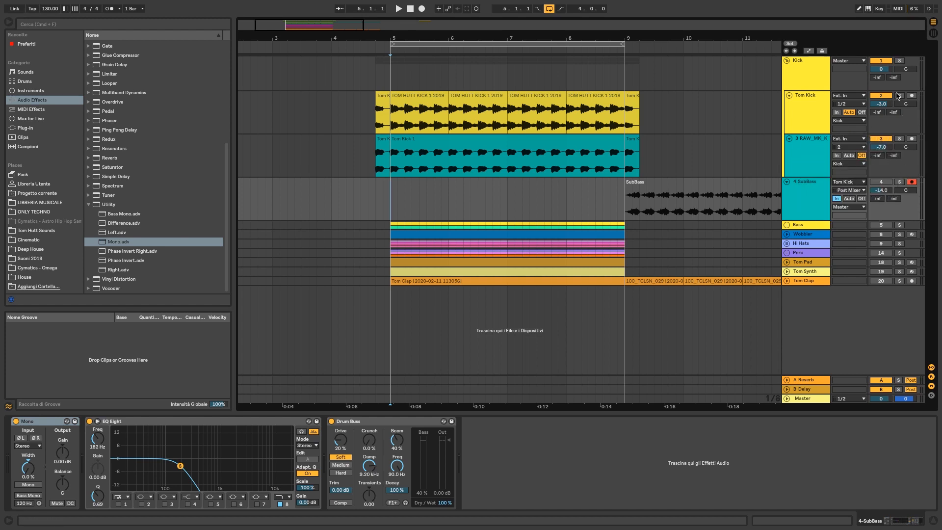
Solo the Tom Kick track, enable its ValhallaVintageVerb and play from bar 5
{"action": "left_click", "coordinate": [433, 110]}
{"action": "left_click", "coordinate": [434, 195]}
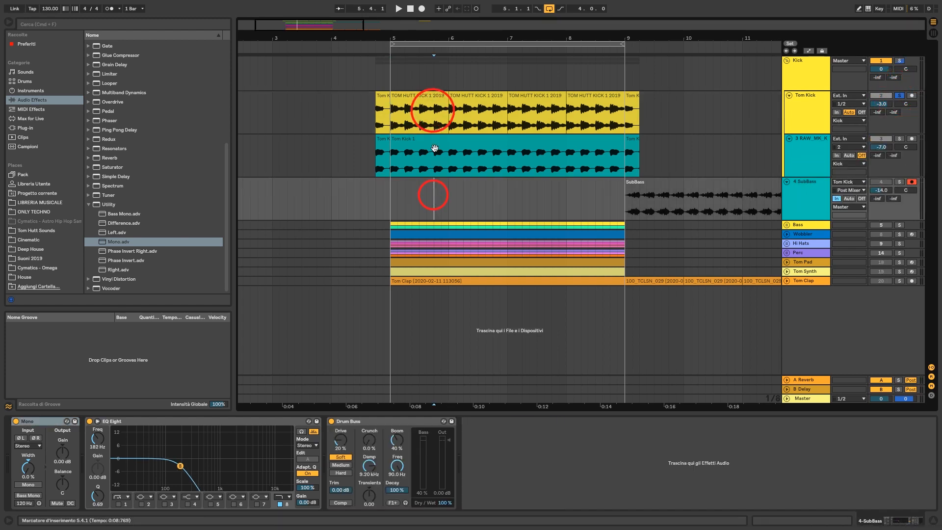
{"action": "left_click", "coordinate": [391, 115]}
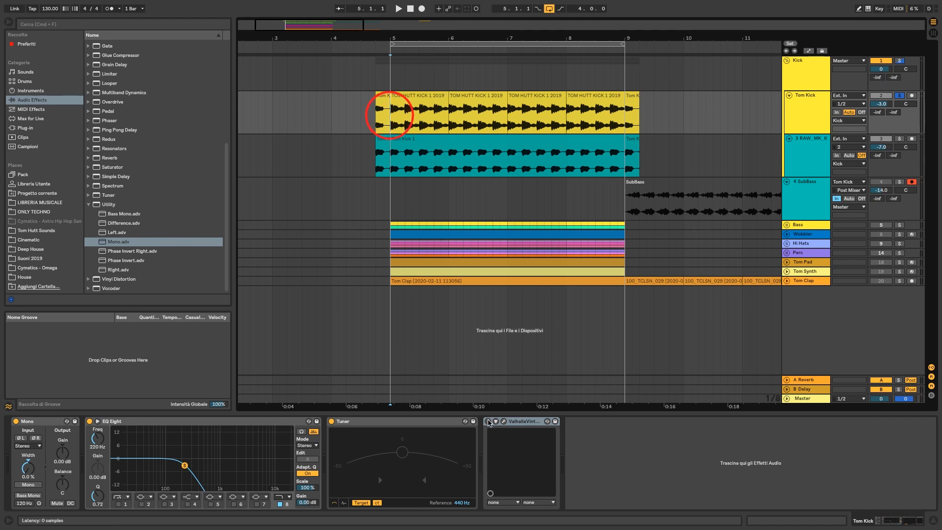
{"action": "left_click", "coordinate": [487, 420]}
{"action": "key", "text": "space"}
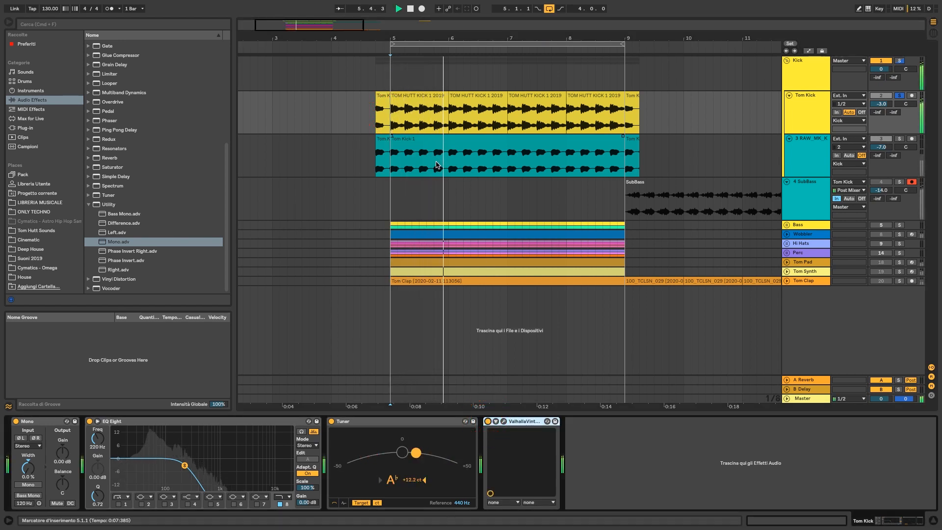
Record the reverberated Tom Kick onto the SubBass track from 5.1.1 to about 7.2.1
{"action": "left_click", "coordinate": [391, 205]}
{"action": "key", "text": "space"}
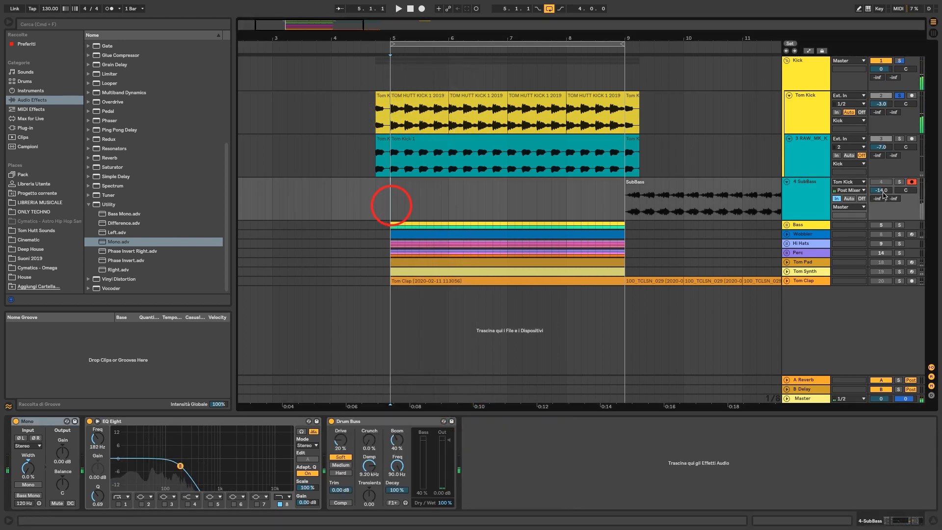
{"action": "left_click", "coordinate": [849, 198]}
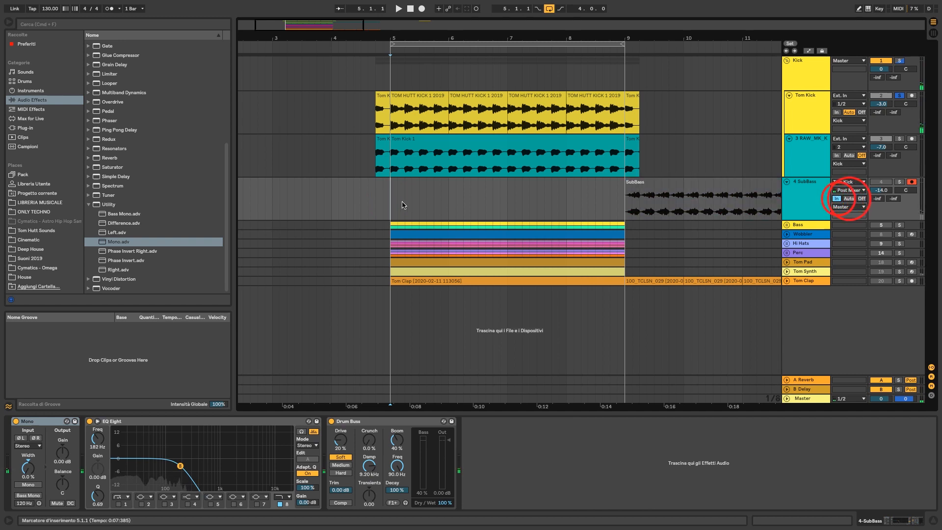
{"action": "left_click", "coordinate": [421, 8]}
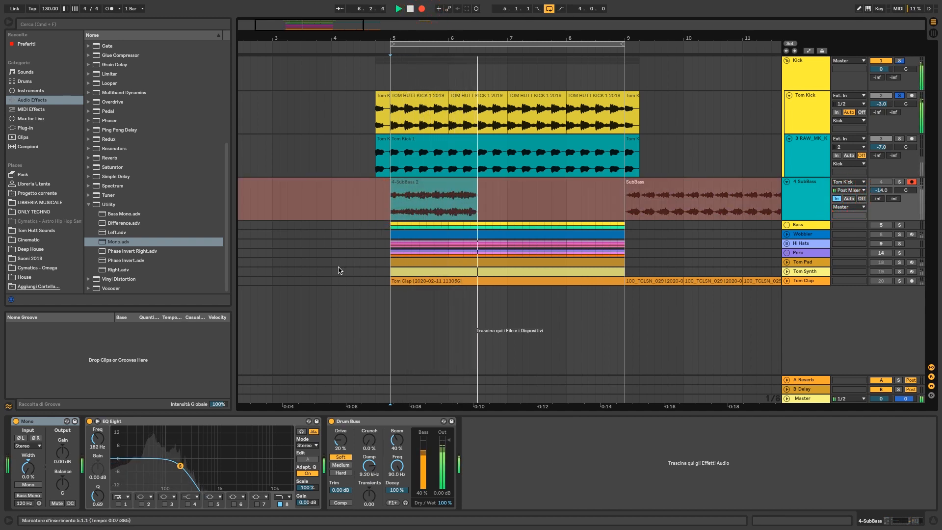
{"action": "key", "text": "space"}
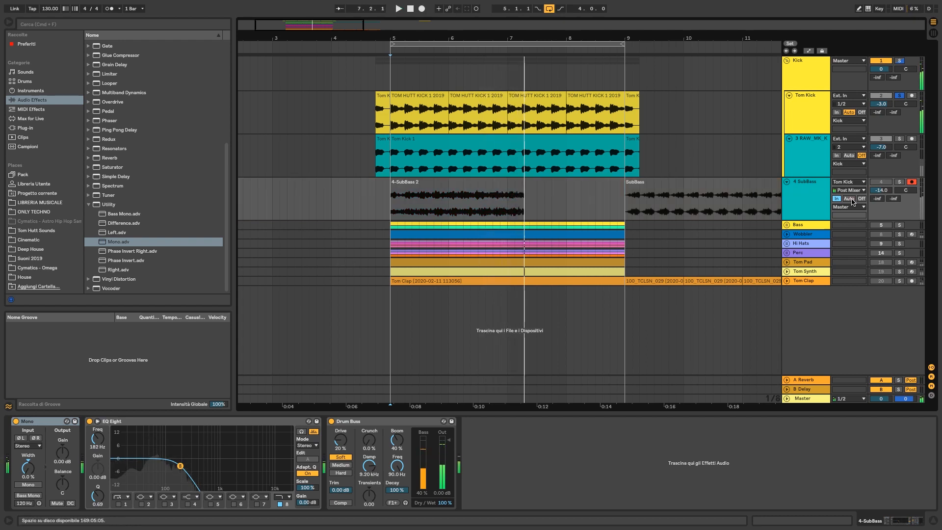
Consolidate the one-beat section from 6.1.1 to 6.2.1 of the recorded SubBass clip
{"action": "left_click_drag", "start_coordinate": [279, 23], "coordinate": [279, 48]}
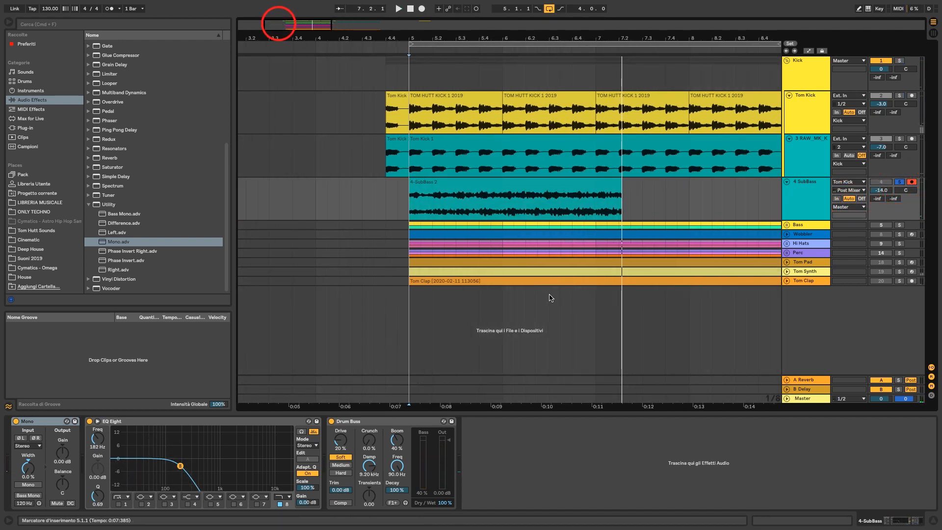
{"action": "left_click_drag", "start_coordinate": [503, 214], "coordinate": [522, 210]}
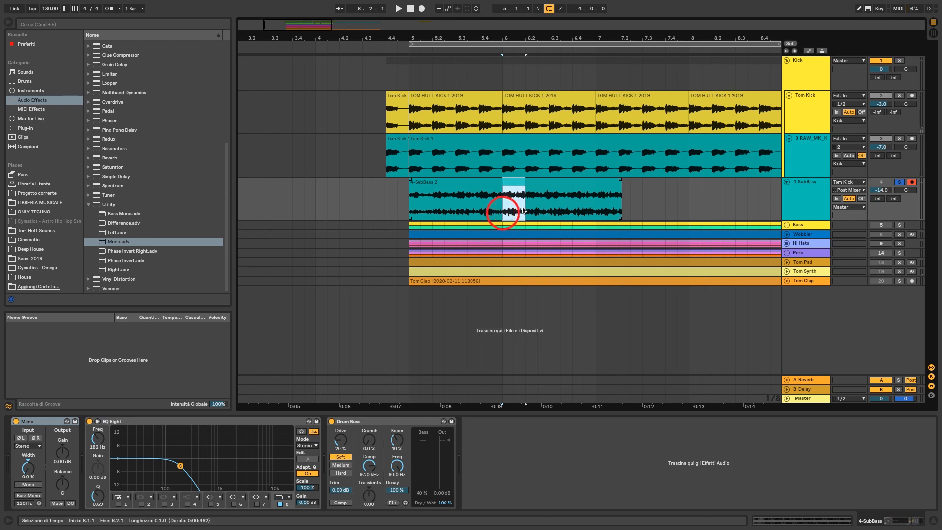
{"action": "key", "text": "super+j"}
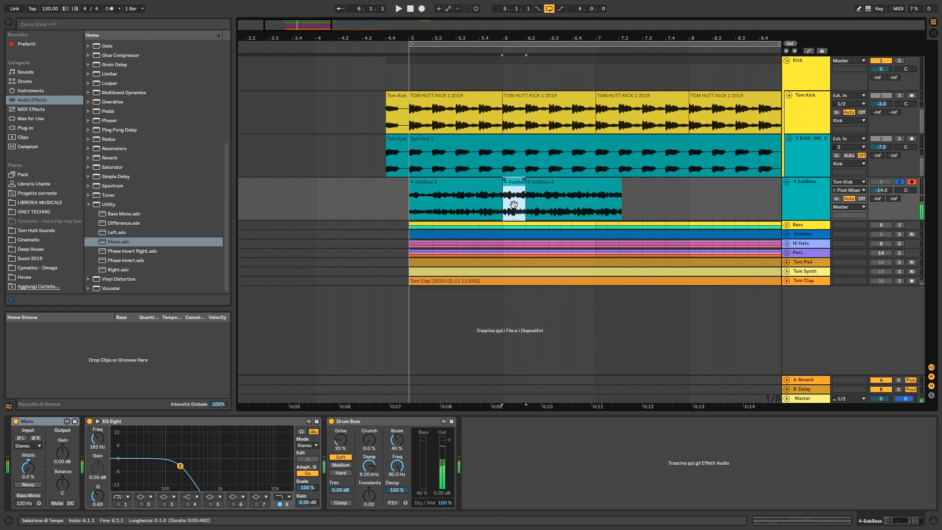
Delete the recorded audio on both sides of the consolidated beat and move that beat to start at bar 5
{"action": "left_click", "coordinate": [465, 183]}
{"action": "key", "text": "Delete"}
{"action": "left_click", "coordinate": [560, 188]}
{"action": "key", "text": "Delete"}
{"action": "left_click_drag", "start_coordinate": [514, 189], "coordinate": [422, 196]}
Add a fade-in to the one-beat SubBass clip at bar 5
{"action": "left_click_drag", "start_coordinate": [287, 28], "coordinate": [285, 31]}
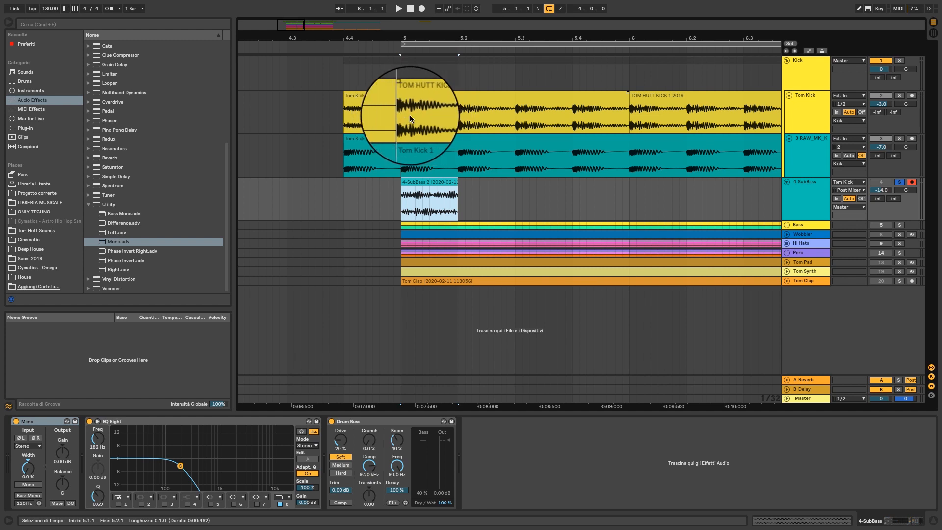
{"action": "left_click", "coordinate": [411, 182]}
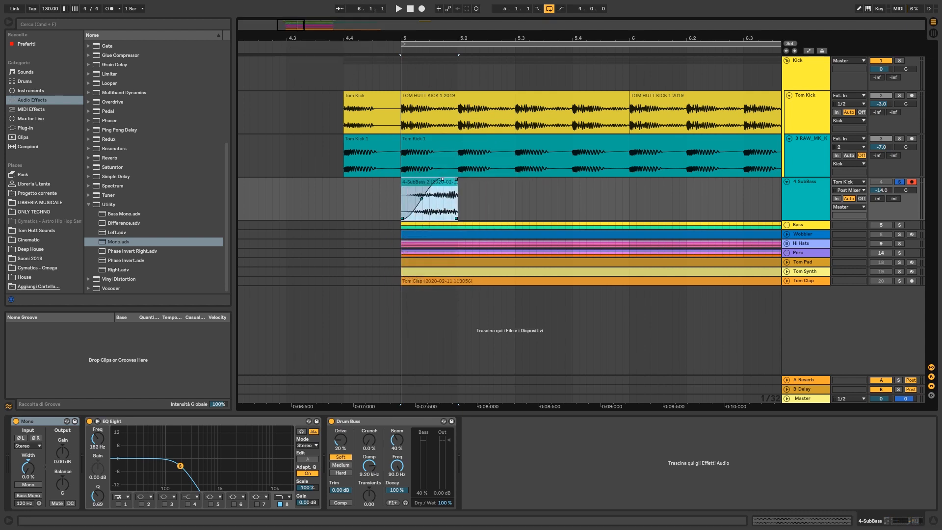
Duplicate the one-beat SubBass clip repeatedly until the copies fill the loop from 5.1.1 to 9.1.1
{"action": "left_click_drag", "start_coordinate": [289, 22], "coordinate": [289, 10]}
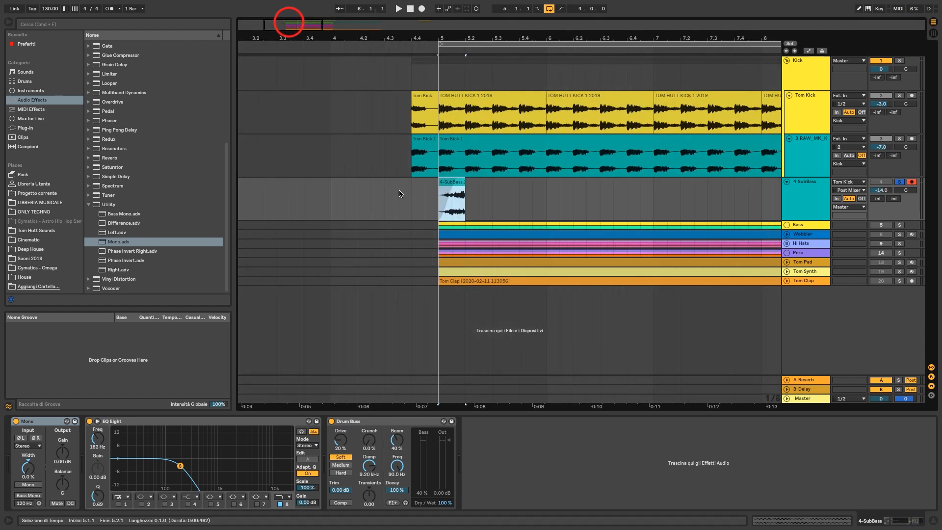
{"action": "left_click", "coordinate": [450, 179]}
{"action": "left_click", "coordinate": [450, 180]}
{"action": "key", "text": "super+d"}
{"action": "key", "text": "super+d"}
{"action": "key", "text": "super+d"}
{"action": "left_click_drag", "start_coordinate": [277, 29], "coordinate": [280, 28]}
{"action": "key", "text": "super+d"}
{"action": "key", "text": "super+d"}
{"action": "key", "text": "super+d"}
{"action": "key", "text": "super+d"}
{"action": "key", "text": "super+d"}
{"action": "key", "text": "super+d"}
{"action": "key", "text": "super+d"}
{"action": "key", "text": "super+d"}
{"action": "key", "text": "super+d"}
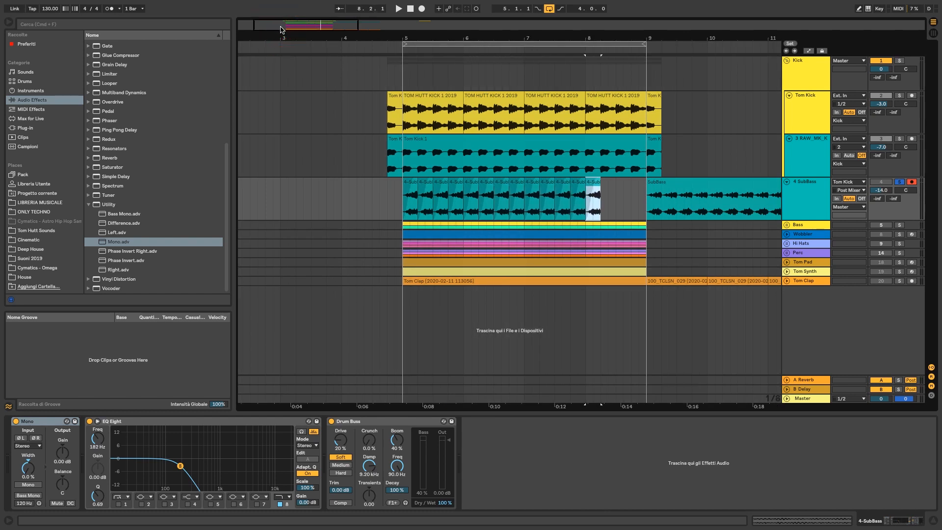
{"action": "key", "text": "super+d"}
{"action": "key", "text": "super+d"}
{"action": "key", "text": "super+d"}
Play the duplicated SubBass beats and compare them with the existing SubBass clip at bar 9
{"action": "key", "text": "space"}
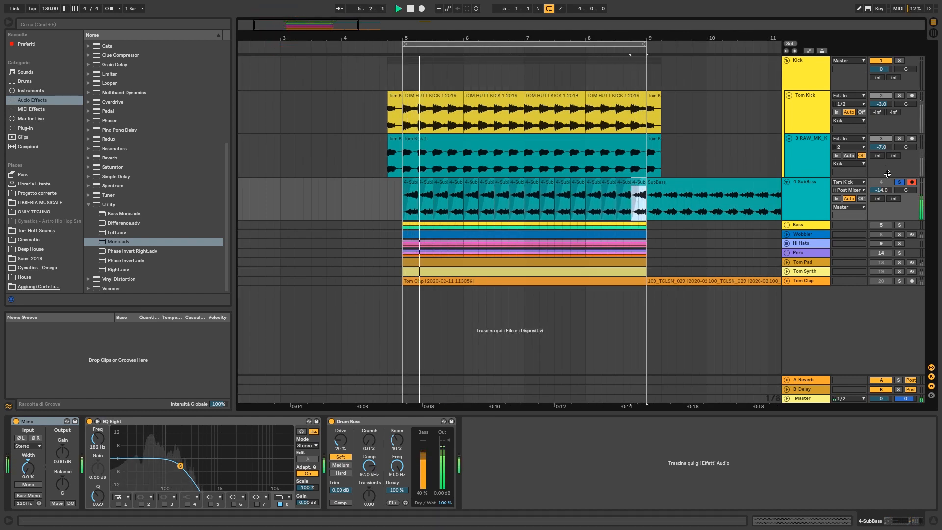
{"action": "left_click", "coordinate": [565, 196]}
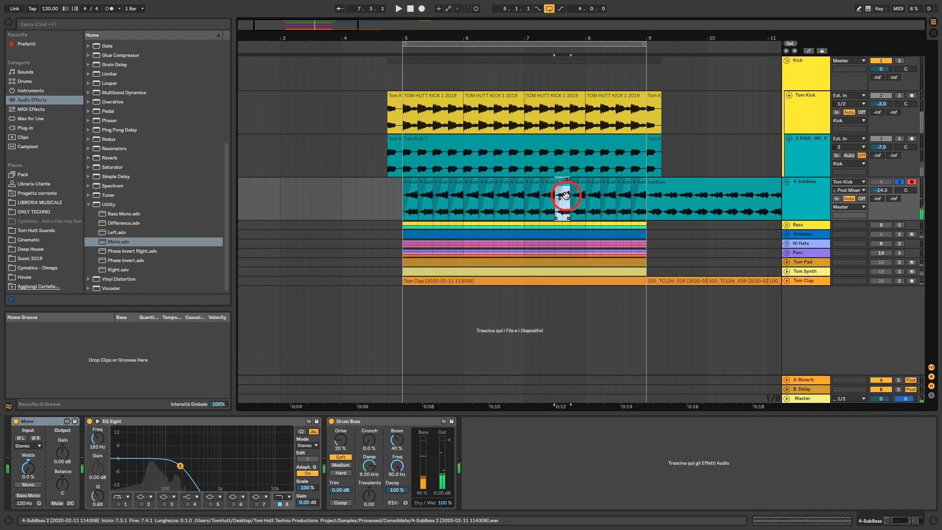
{"action": "left_click", "coordinate": [704, 195]}
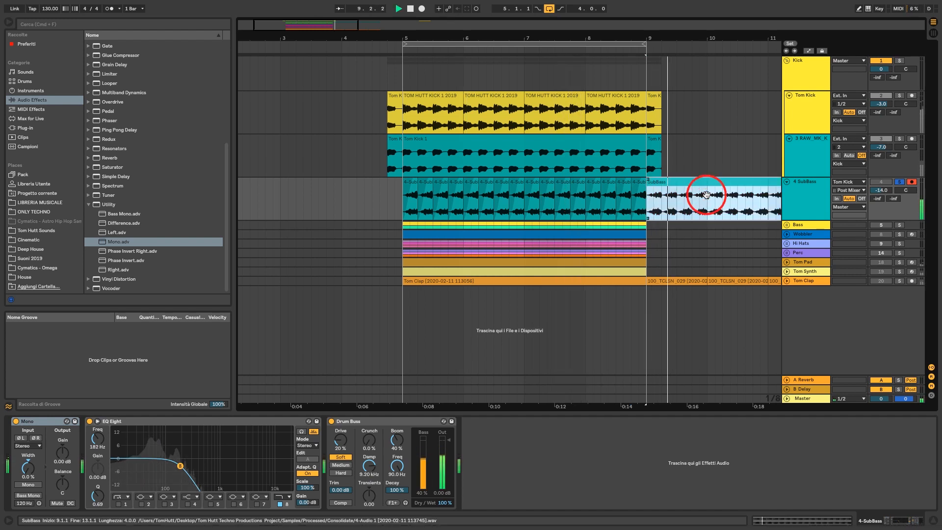
{"action": "left_click", "coordinate": [426, 196]}
{"action": "key", "text": "space"}
{"action": "key", "text": "space"}
Set the SubBass Drum Buss Boom to 20% and its frequency to 50.2 Hz, comparing playback with the device off and on
{"action": "left_click", "coordinate": [331, 420]}
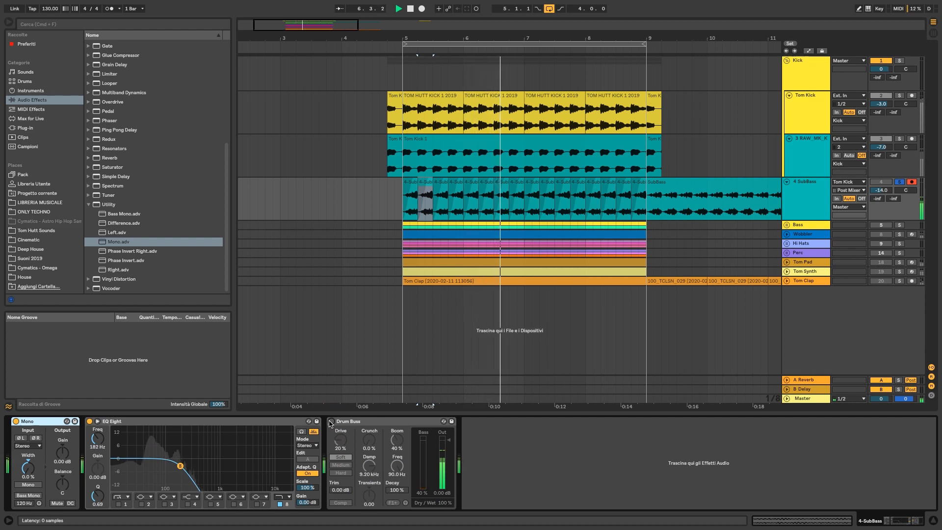
{"action": "left_click", "coordinate": [331, 421]}
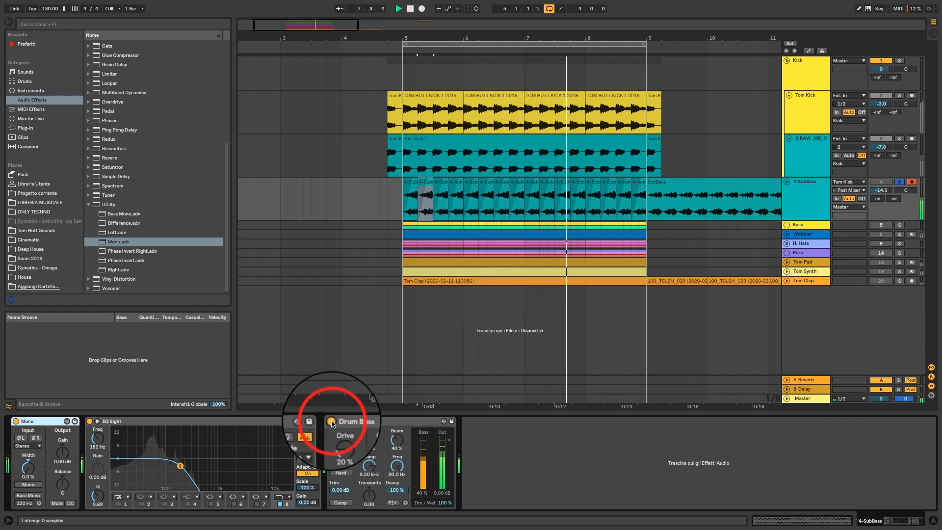
{"action": "left_click", "coordinate": [341, 463]}
{"action": "left_click", "coordinate": [342, 457]}
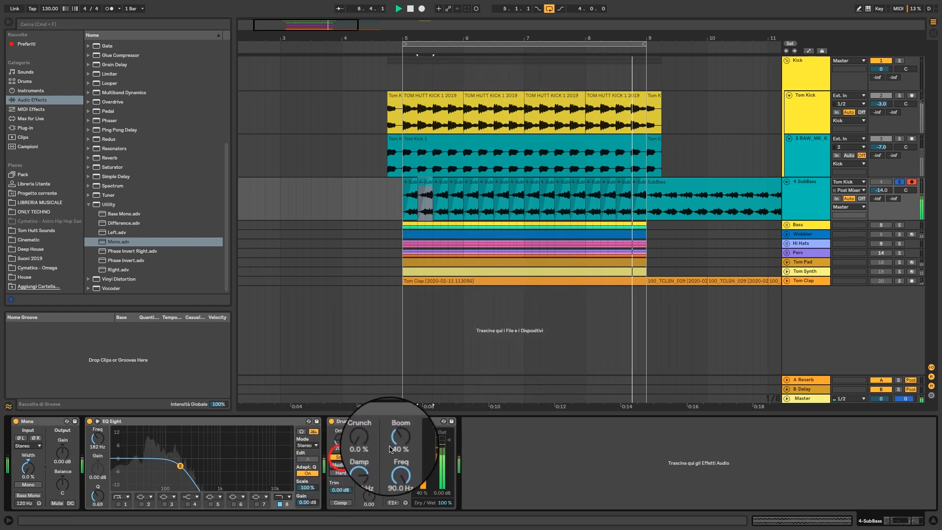
{"action": "mouse_move", "coordinate": [396, 441]}
{"action": "left_mouse_down"}
{"action": "mouse_move", "coordinate": [396, 472]}
{"action": "mouse_move", "coordinate": [397, 434]}
{"action": "left_mouse_up"}
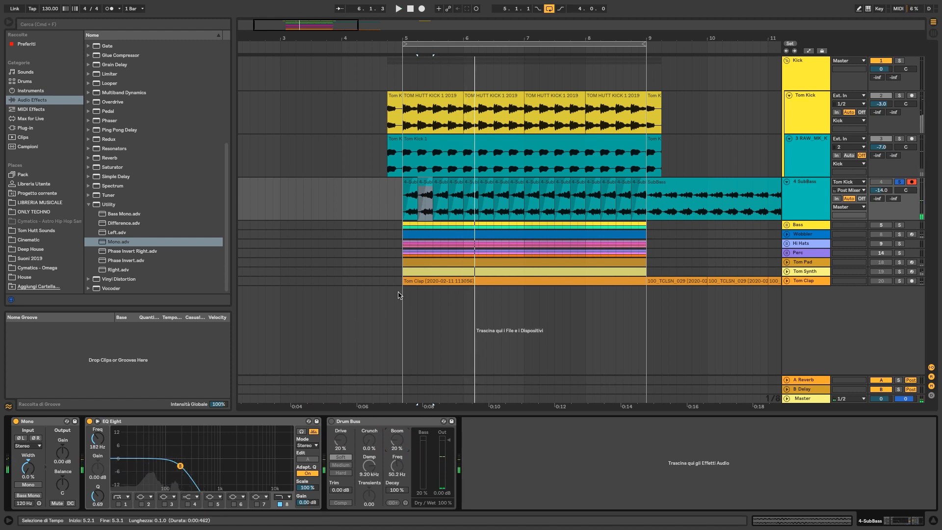
{"action": "key", "text": "space"}
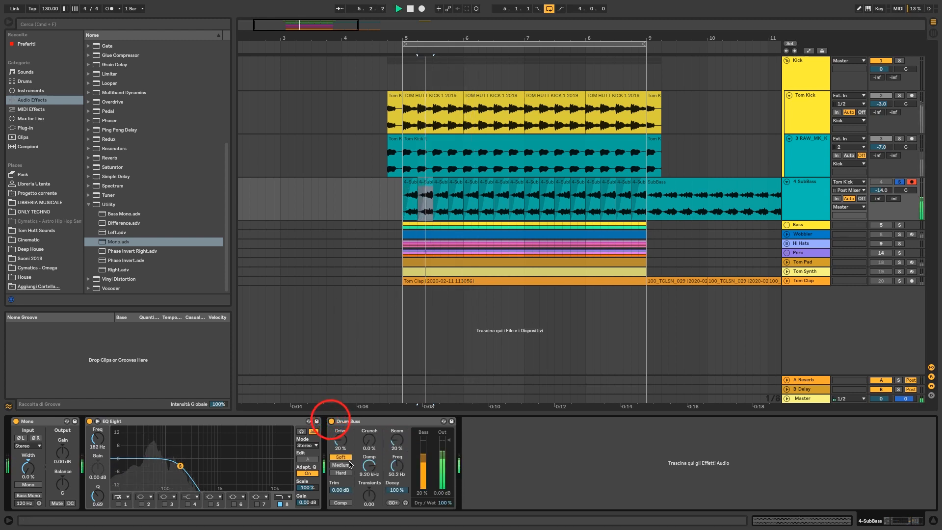
{"action": "key", "text": "space"}
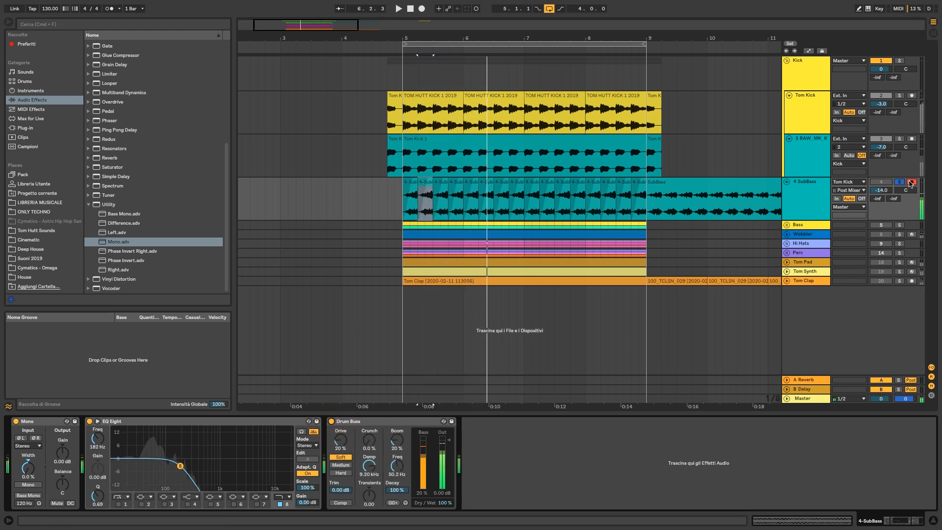
Replace the duplicated beats with a copy of the bar 9 SubBass clip starting at 5.1.1, and activate the SubBass track
{"action": "left_click", "coordinate": [660, 188]}
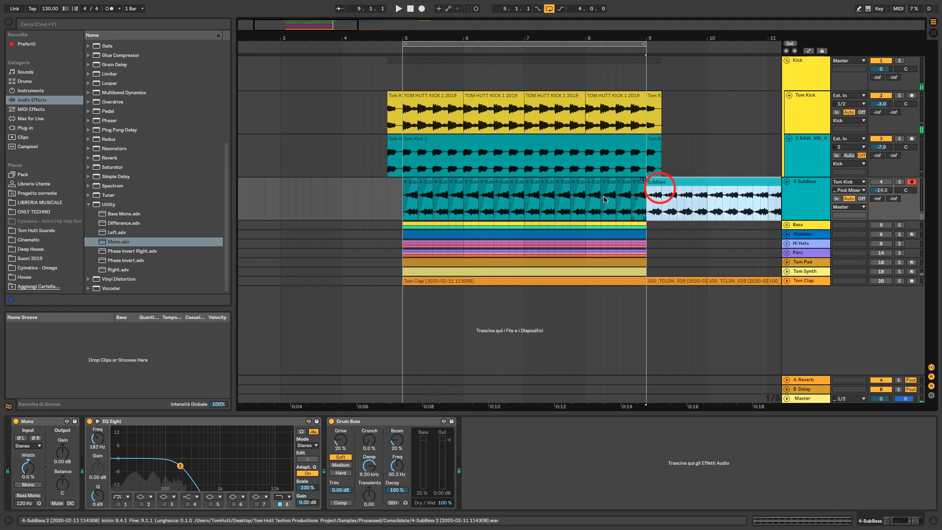
{"action": "left_click", "coordinate": [402, 205]}
{"action": "key", "text": "super+z"}
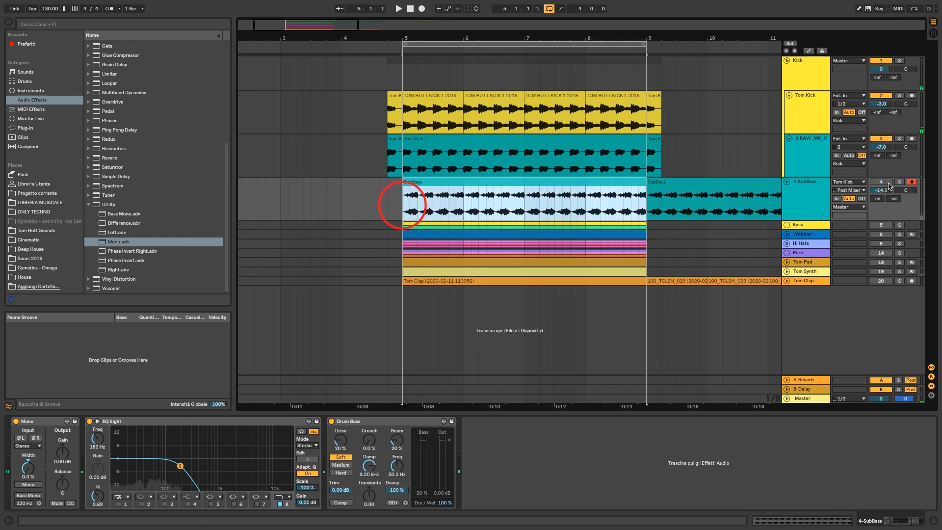
{"action": "left_click", "coordinate": [884, 182]}
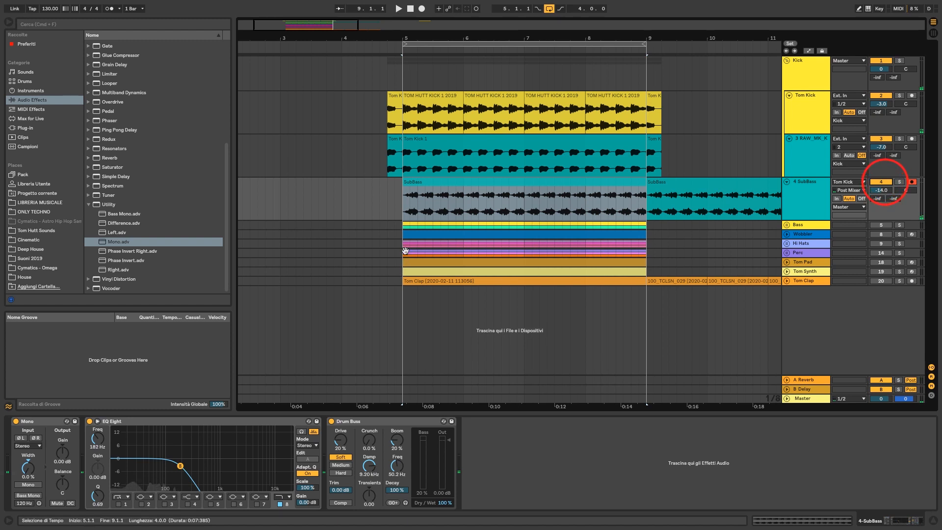
Turn off the Valhalla reverb on the Tom Kick track and play the kick together with the SubBass
{"action": "left_click", "coordinate": [407, 214]}
{"action": "key", "text": "space"}
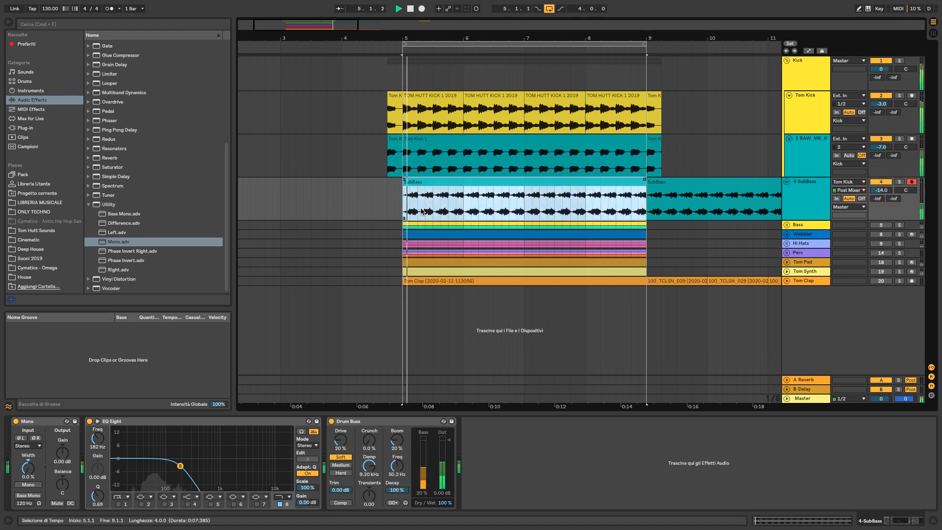
{"action": "left_click", "coordinate": [585, 126]}
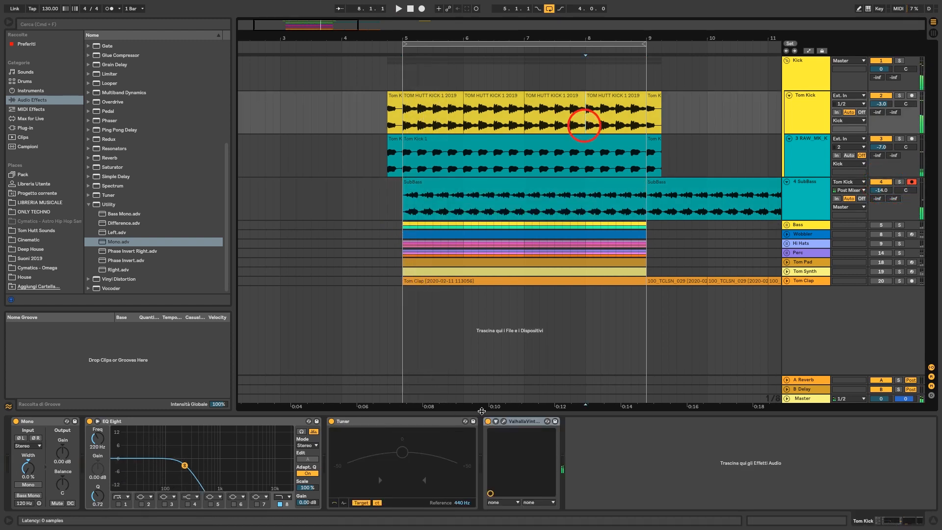
{"action": "left_click", "coordinate": [486, 421]}
{"action": "key", "text": "space"}
{"action": "left_click", "coordinate": [401, 202]}
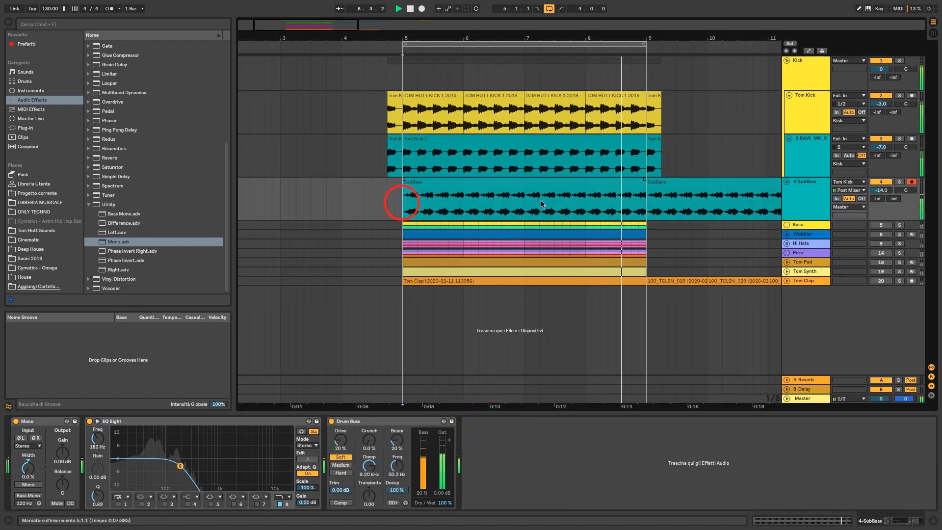
{"action": "left_click", "coordinate": [883, 182]}
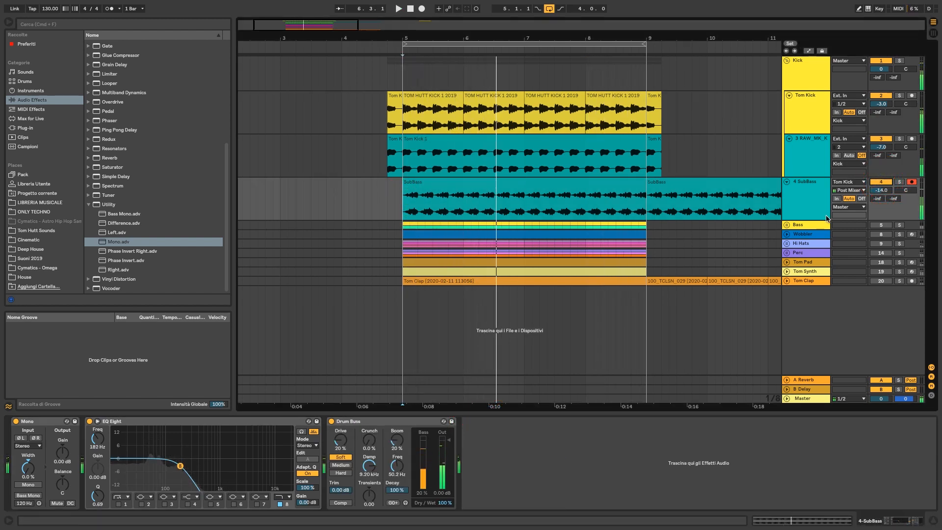
Delete the extra SubBass clip from bar 9 onward and play the remaining SubBass loop with the kick
{"action": "left_click", "coordinate": [738, 186]}
{"action": "key", "text": "Delete"}
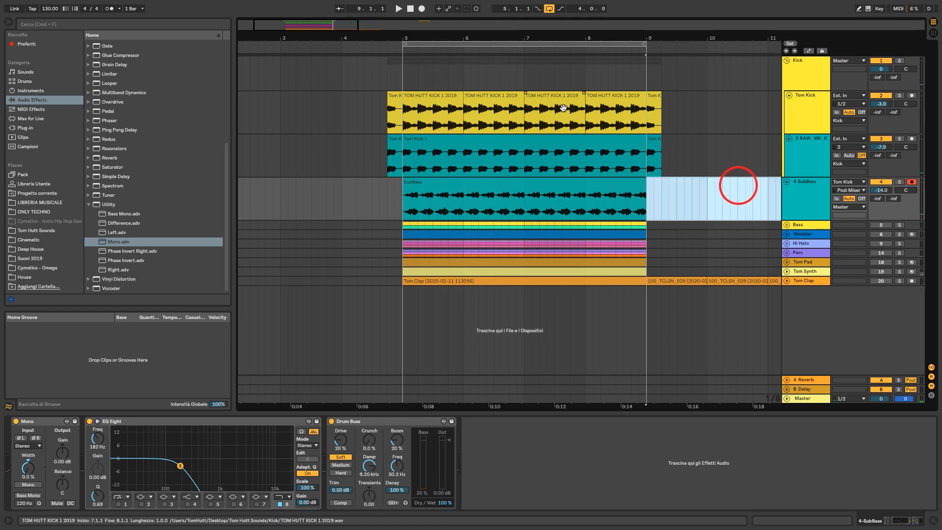
{"action": "key", "text": "space"}
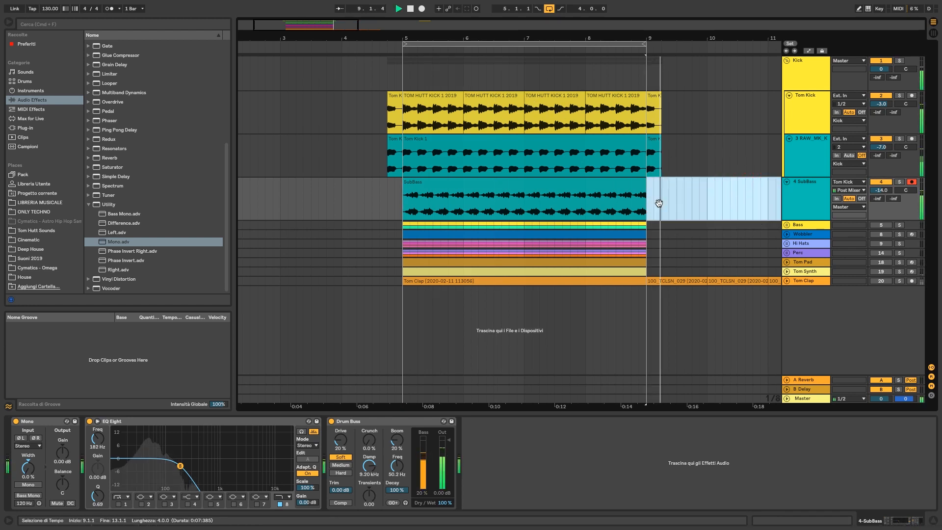
{"action": "left_click", "coordinate": [578, 187]}
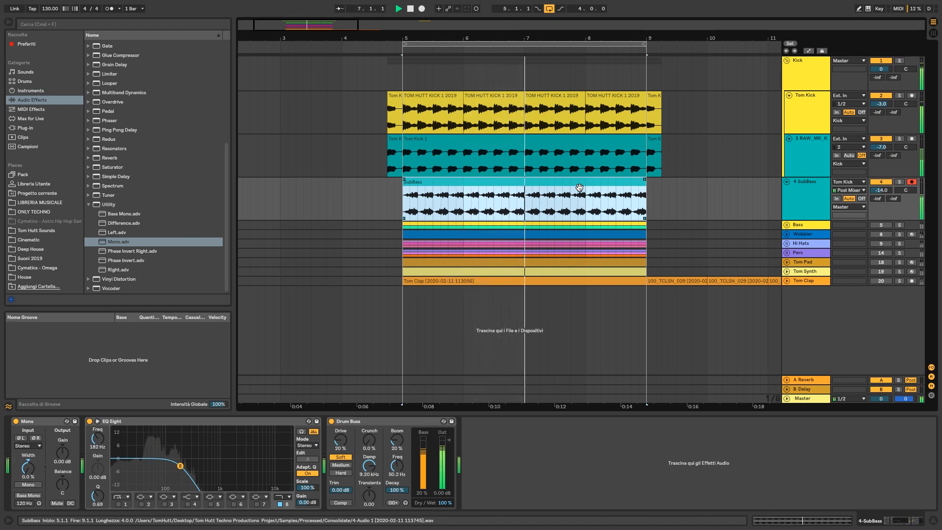
{"action": "key", "text": "space"}
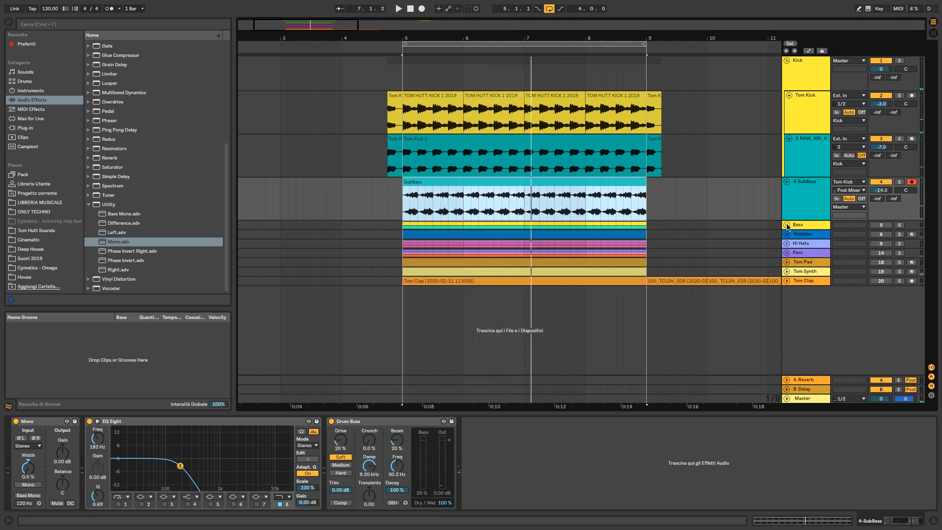
Unfold the Bass group, solo the 7 Audio track and listen to its bass loop
{"action": "left_click", "coordinate": [787, 225]}
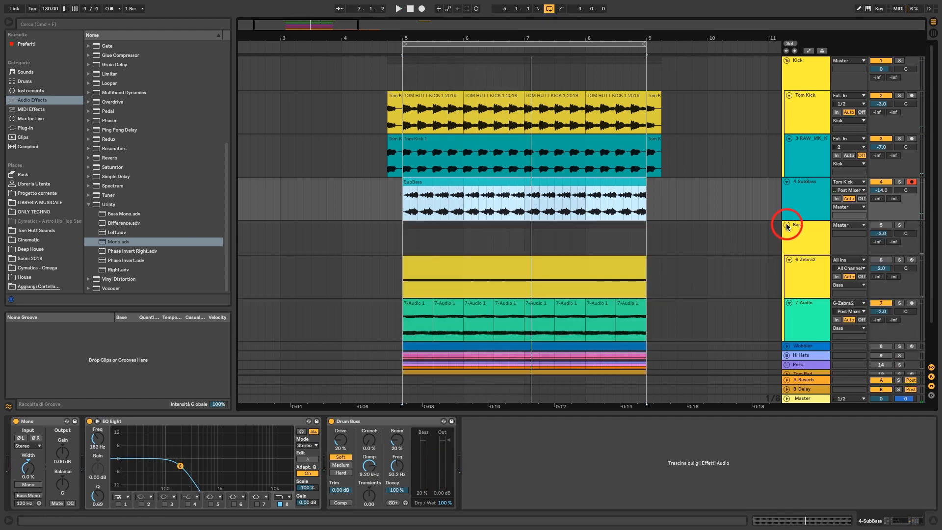
{"action": "left_click", "coordinate": [569, 325]}
{"action": "left_click", "coordinate": [899, 303]}
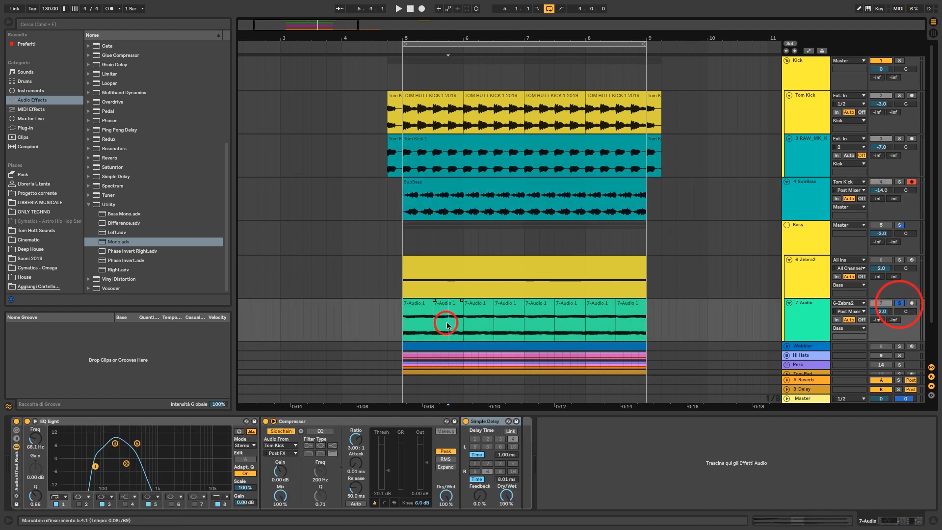
{"action": "double_click", "coordinate": [16, 463]}
{"action": "key", "text": "space"}
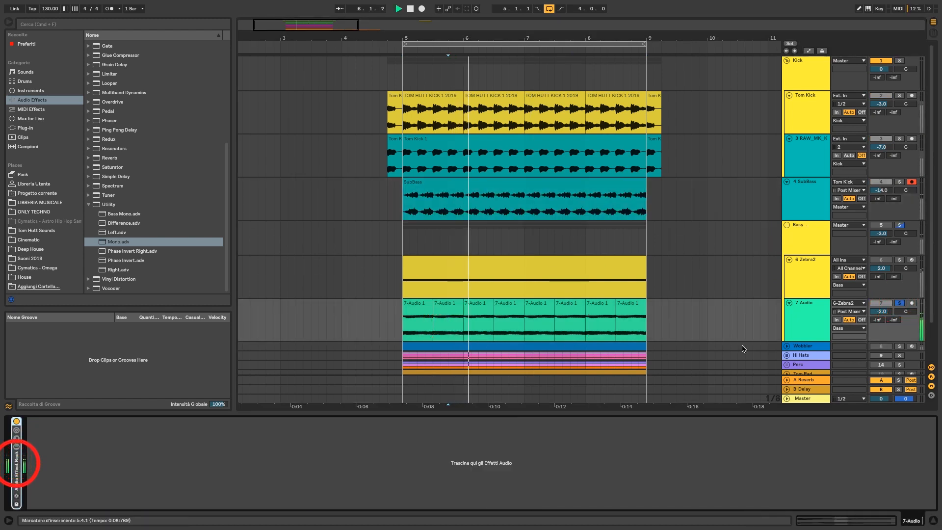
{"action": "left_click", "coordinate": [898, 225]}
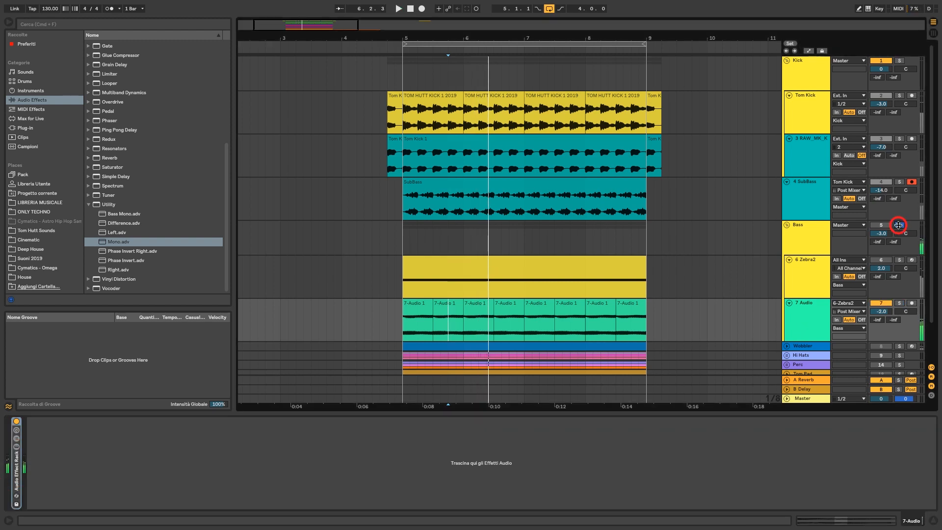
{"action": "left_click", "coordinate": [898, 303]}
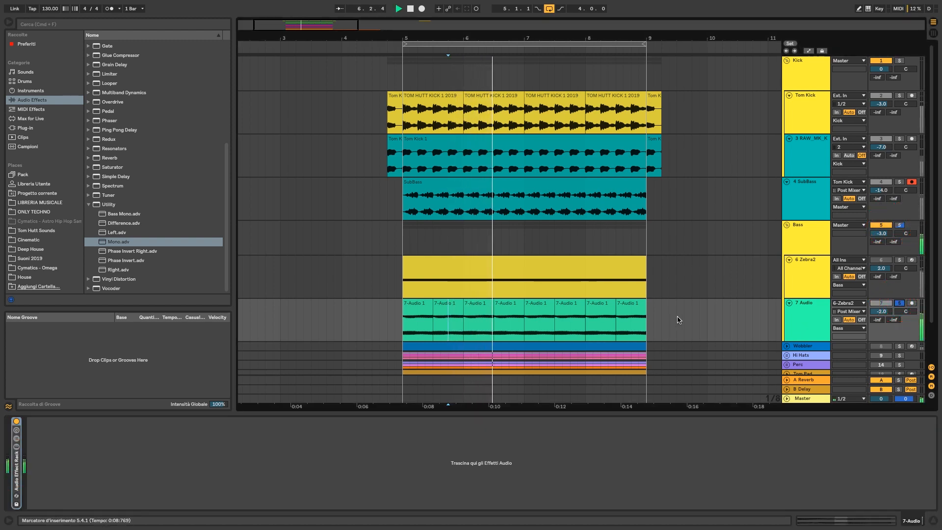
{"action": "left_click", "coordinate": [900, 304]}
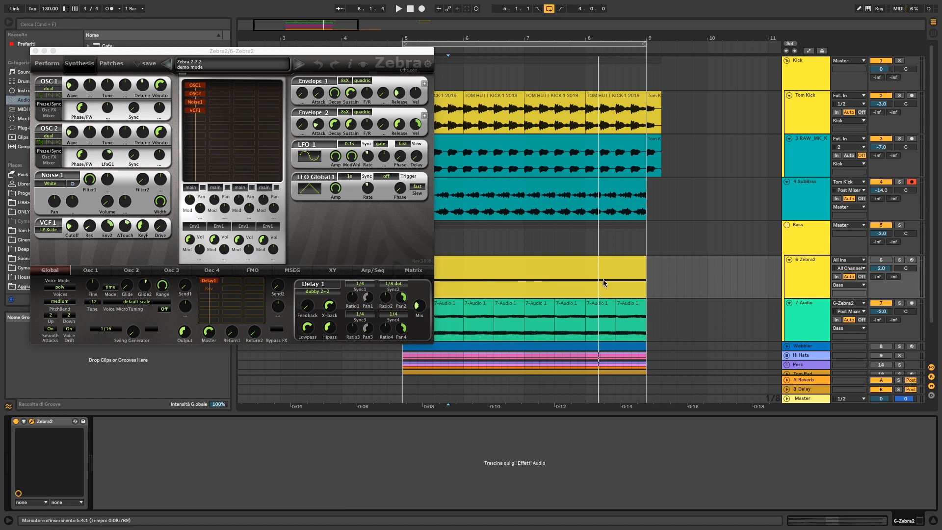
View the Zebra2 synthesizer window of the 6 Zebra2 track and close it
{"action": "left_click_drag", "start_coordinate": [213, 52], "coordinate": [159, 53]}
{"action": "left_click_drag", "start_coordinate": [68, 55], "coordinate": [114, 56]}
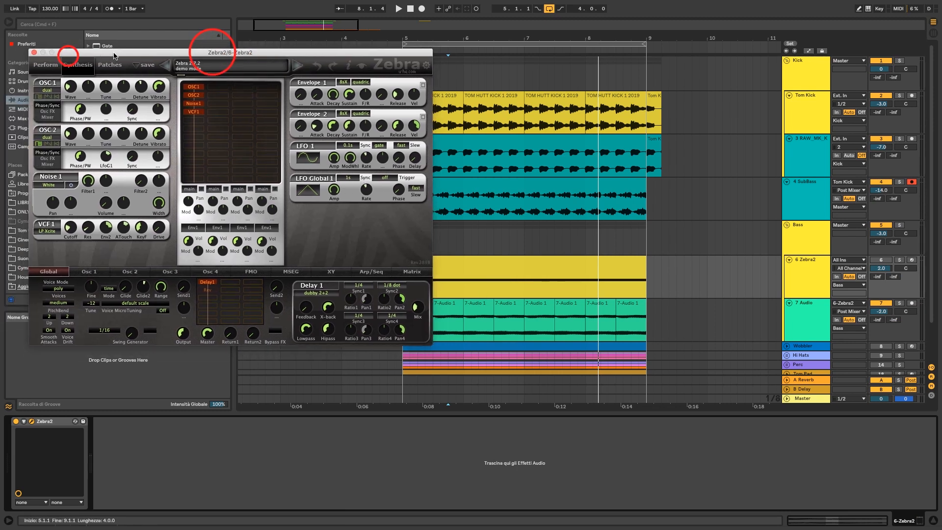
{"action": "left_click", "coordinate": [33, 51]}
Play the first 7 Audio clip in solo and turn off that track's Audio Effect Rack
{"action": "left_click", "coordinate": [546, 256]}
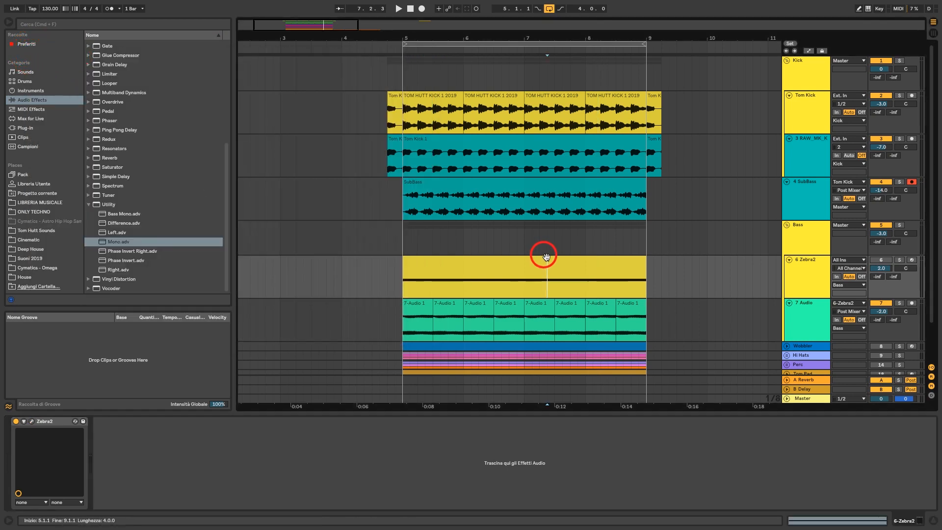
{"action": "left_click", "coordinate": [424, 306]}
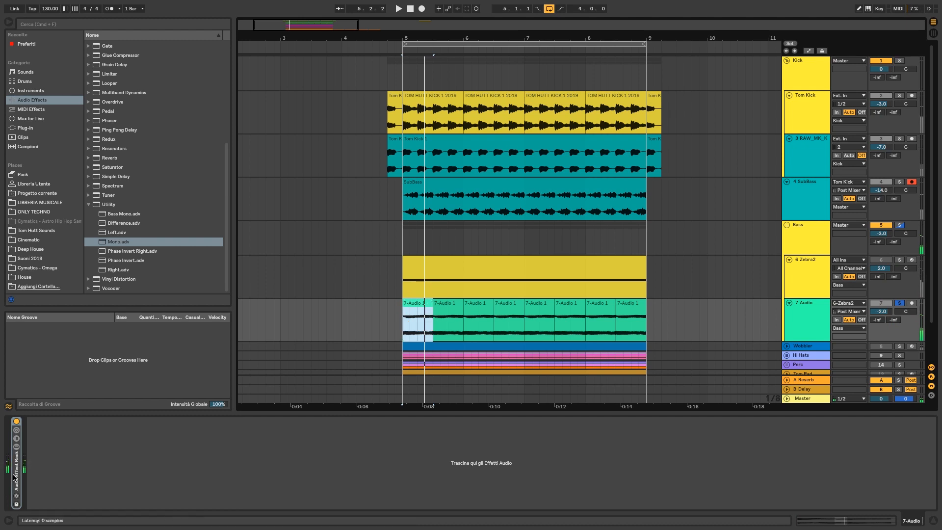
{"action": "left_click", "coordinate": [16, 422]}
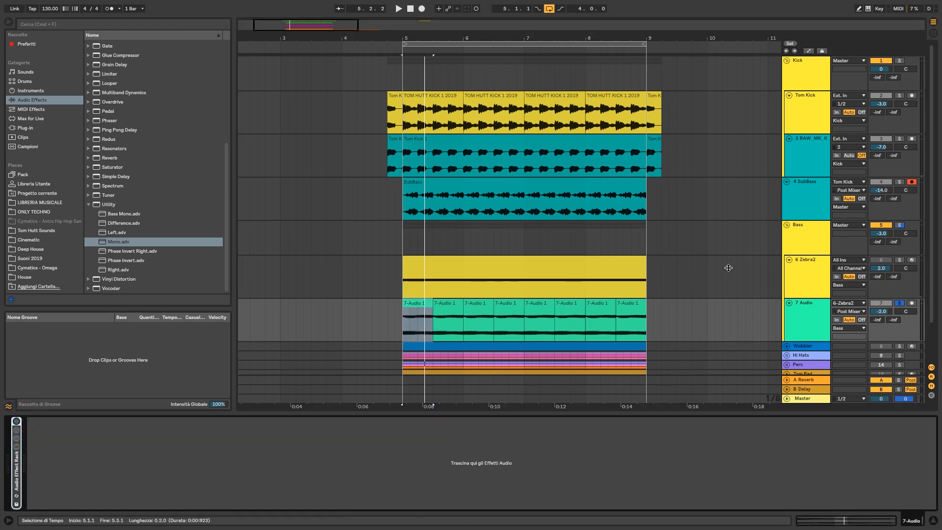
Solo the 6 Zebra2 track and play its bass part from bar 5
{"action": "left_click", "coordinate": [801, 265]}
{"action": "left_click", "coordinate": [616, 256]}
{"action": "left_click", "coordinate": [899, 260]}
{"action": "double_click", "coordinate": [808, 258]}
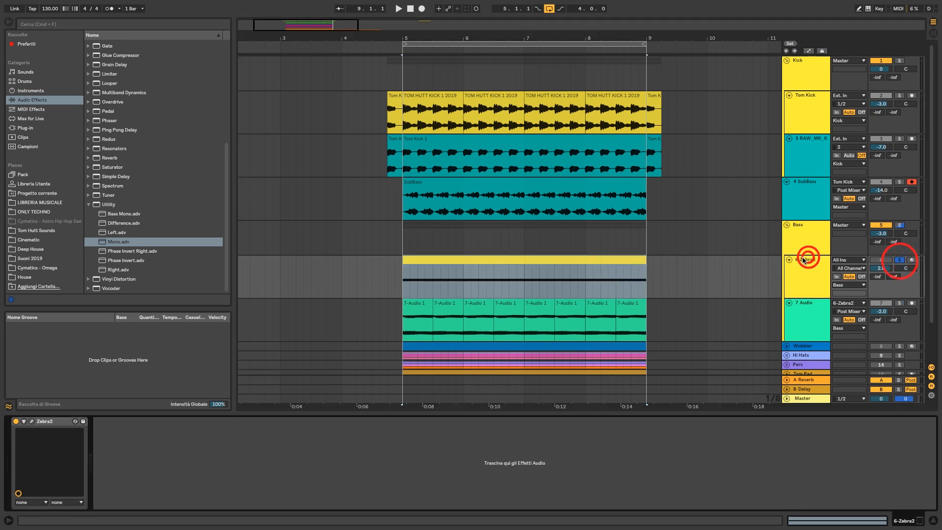
{"action": "key", "text": "space"}
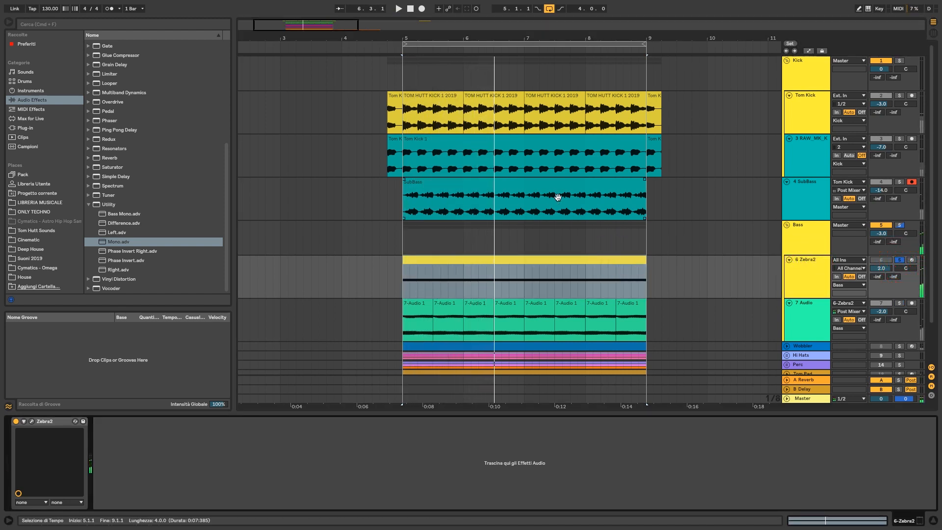
Unfold the Audio Effect Rack of the 7 Audio track and solo that track
{"action": "left_click", "coordinate": [429, 305]}
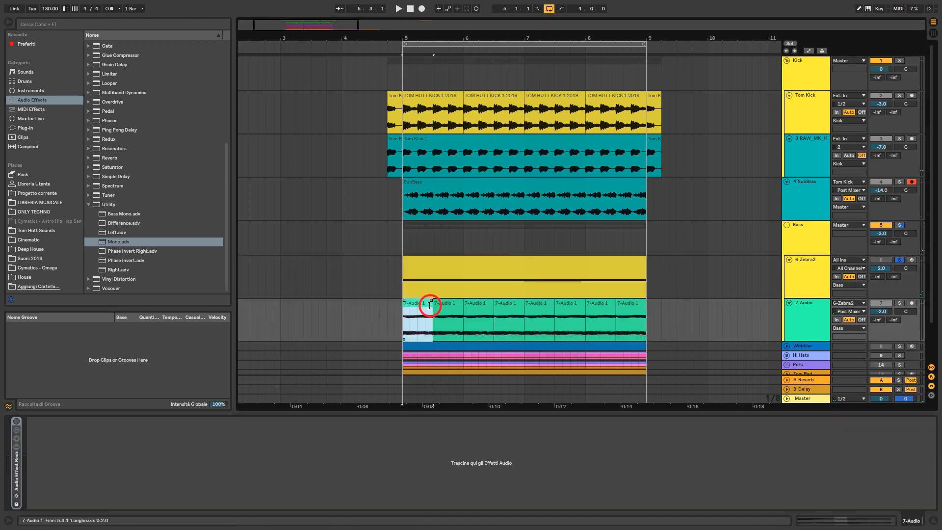
{"action": "double_click", "coordinate": [16, 464]}
{"action": "left_click", "coordinate": [899, 302]}
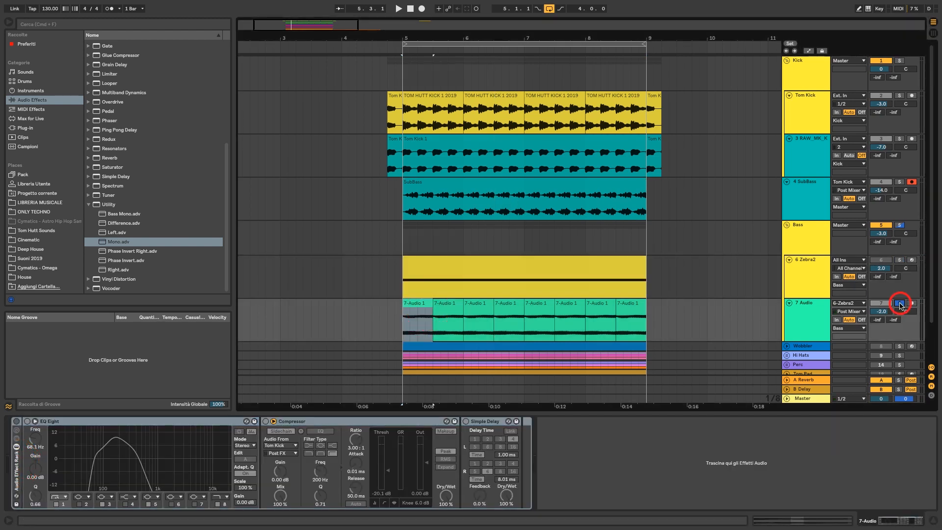
Turn the 7 Audio track's Audio Effect Rack back on and bypass its EQ Eight, Compressor and Simple Delay
{"action": "left_click", "coordinate": [27, 423]}
{"action": "left_click", "coordinate": [16, 421]}
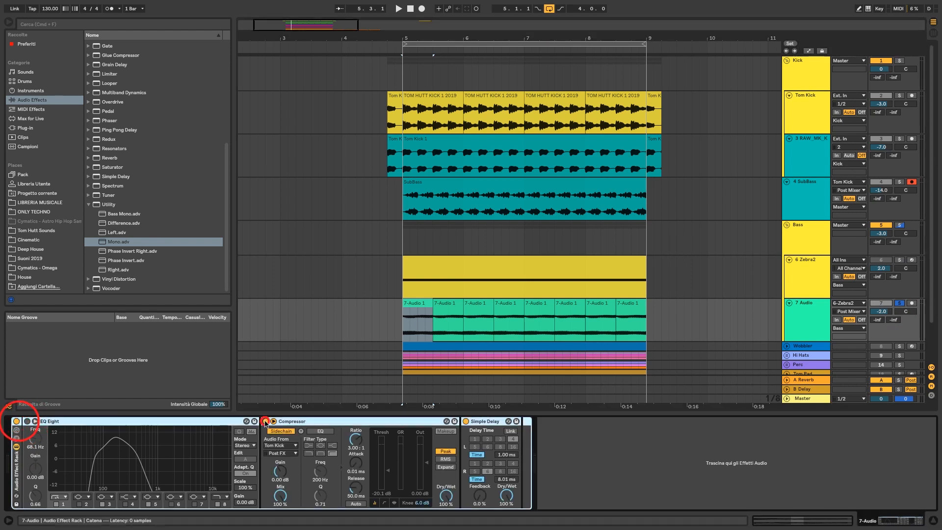
{"action": "left_click", "coordinate": [266, 420]}
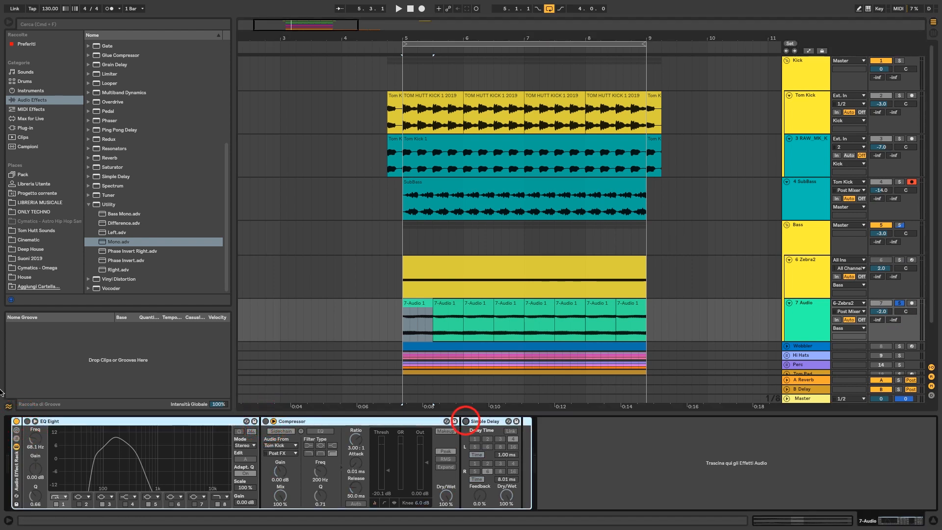
{"action": "left_click", "coordinate": [27, 421]}
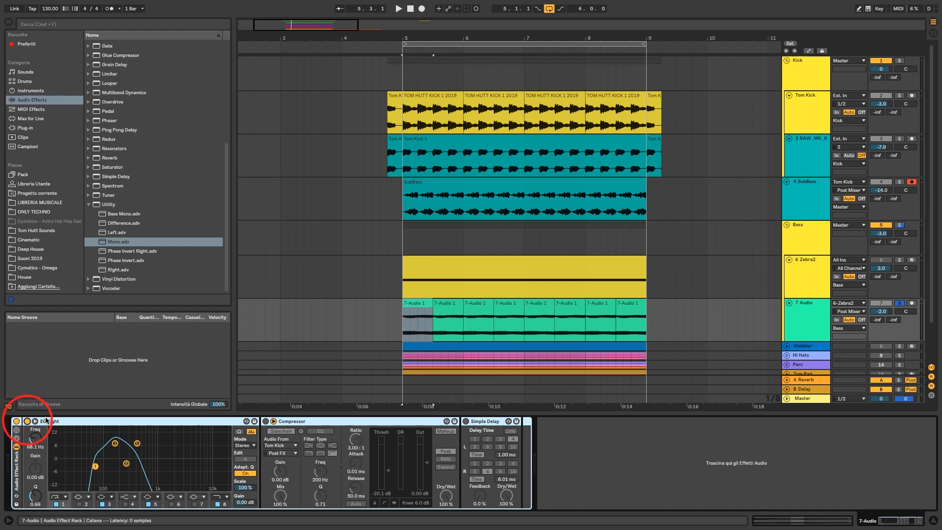
{"action": "left_click", "coordinate": [27, 421]}
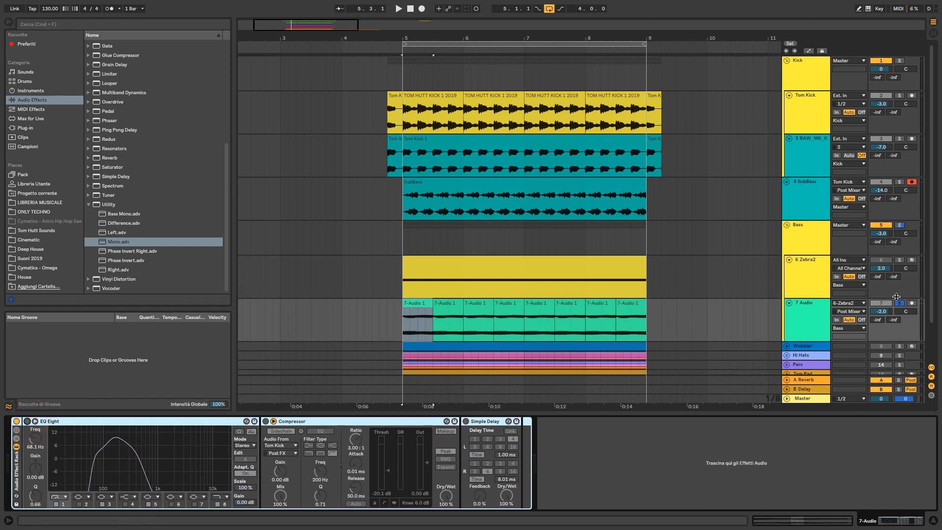
Play the loop from bar 5, switching the solo between 6 Zebra2 and 7 Audio to compare them
{"action": "key", "text": "space"}
{"action": "left_click", "coordinate": [899, 260]}
{"action": "left_click", "coordinate": [900, 303]}
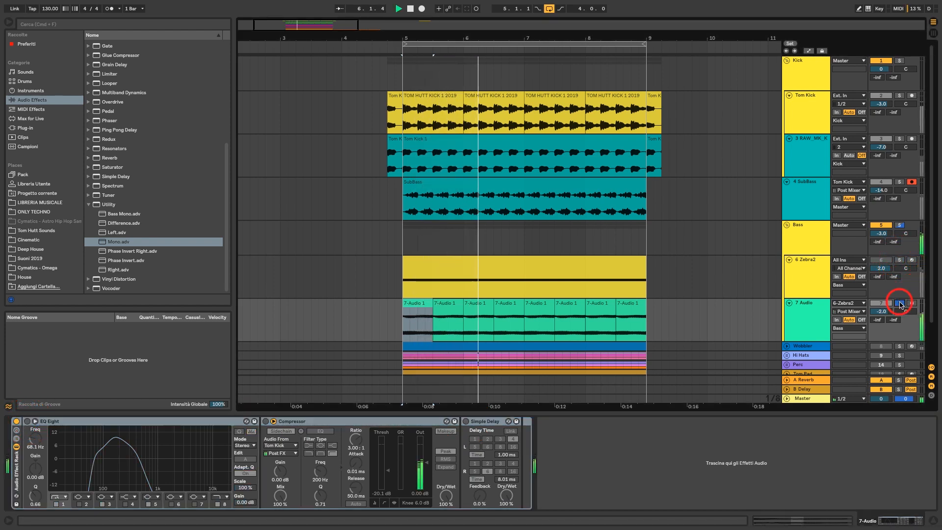
{"action": "left_click", "coordinate": [418, 309]}
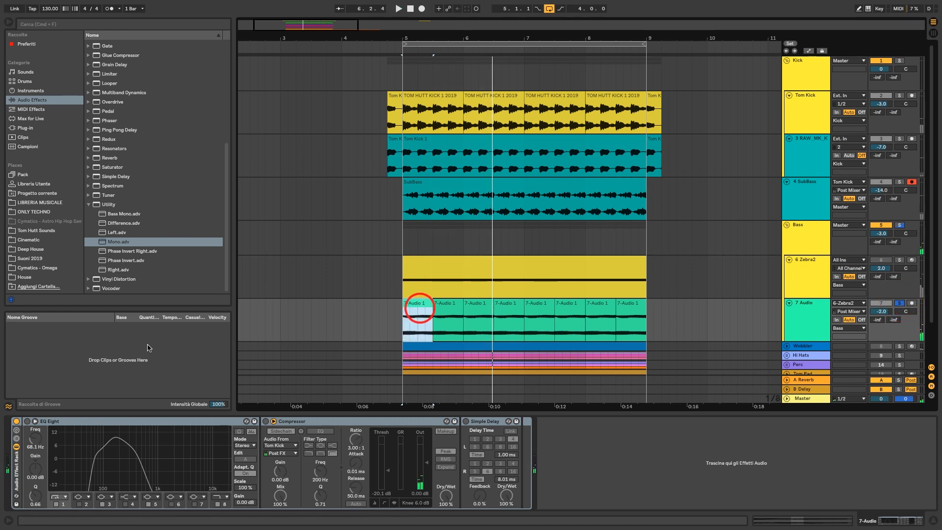
Turn on the EQ Eight and the sidechained Compressor in the 7 Audio rack, listening to the bass in between
{"action": "left_click", "coordinate": [27, 421]}
{"action": "key", "text": "space"}
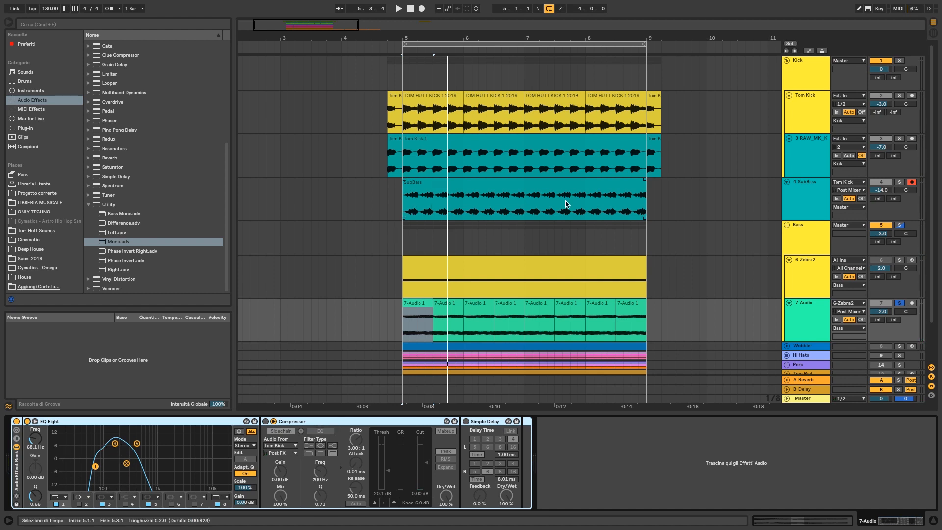
{"action": "key", "text": "space"}
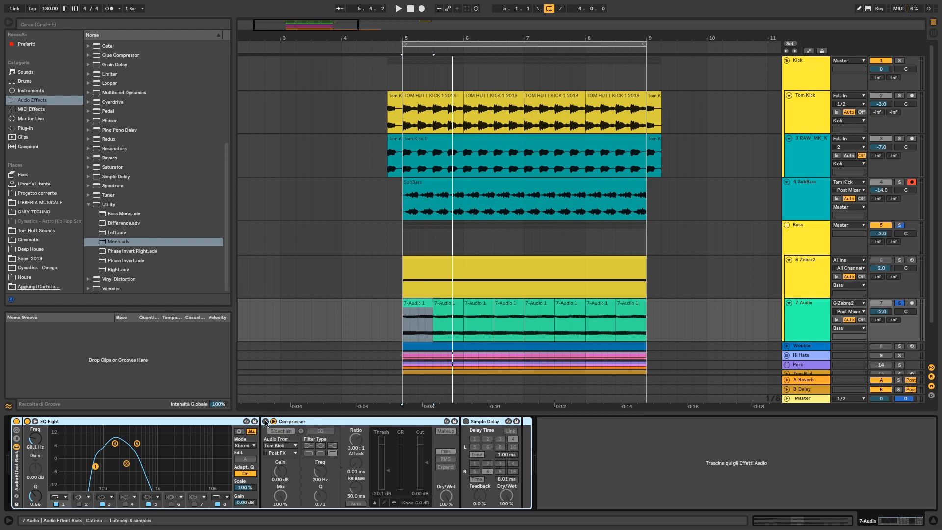
{"action": "key", "text": "space"}
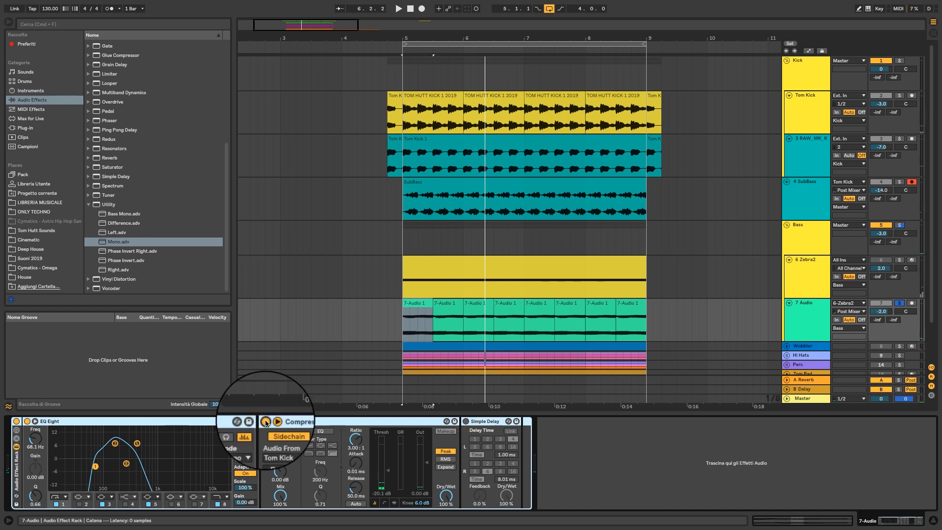
Turn on the rack's Simple Delay and play the bass, switching the delay off and on to compare
{"action": "left_click", "coordinate": [466, 421]}
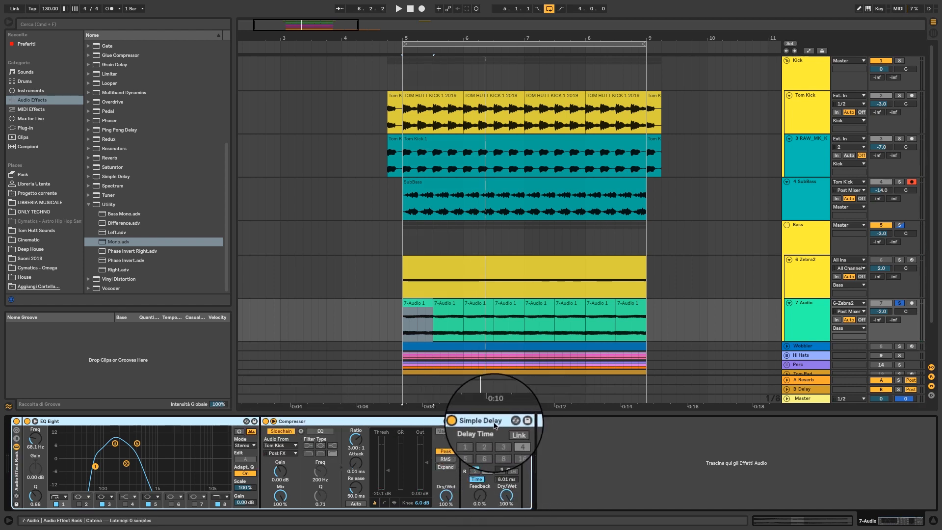
{"action": "left_click", "coordinate": [467, 422]}
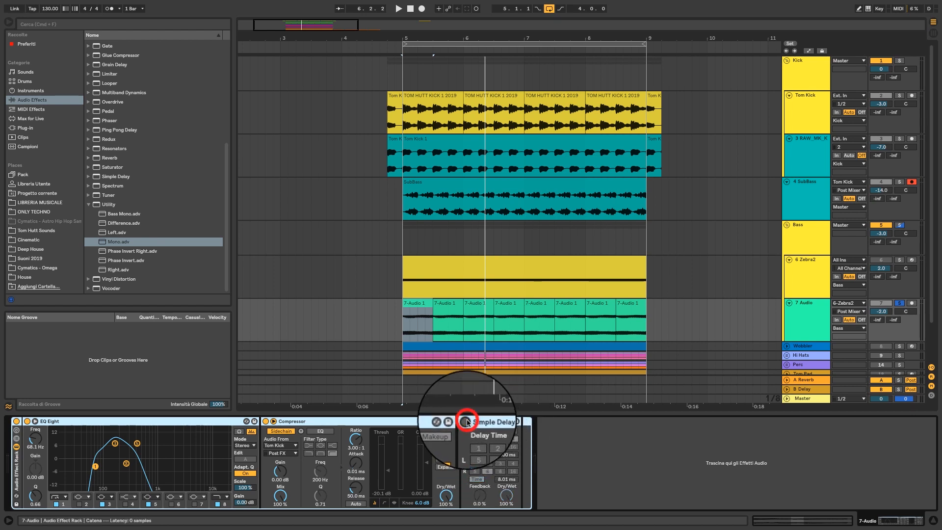
{"action": "key", "text": "space"}
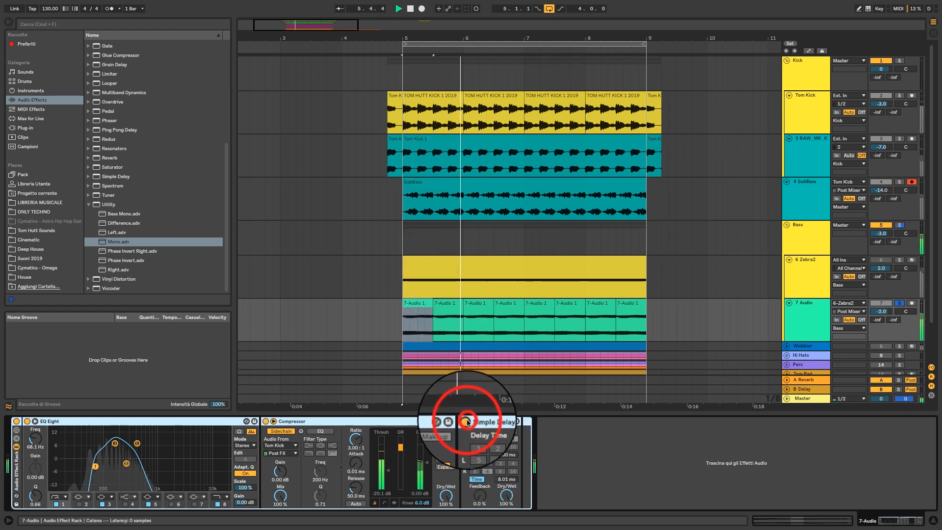
{"action": "left_click", "coordinate": [465, 422]}
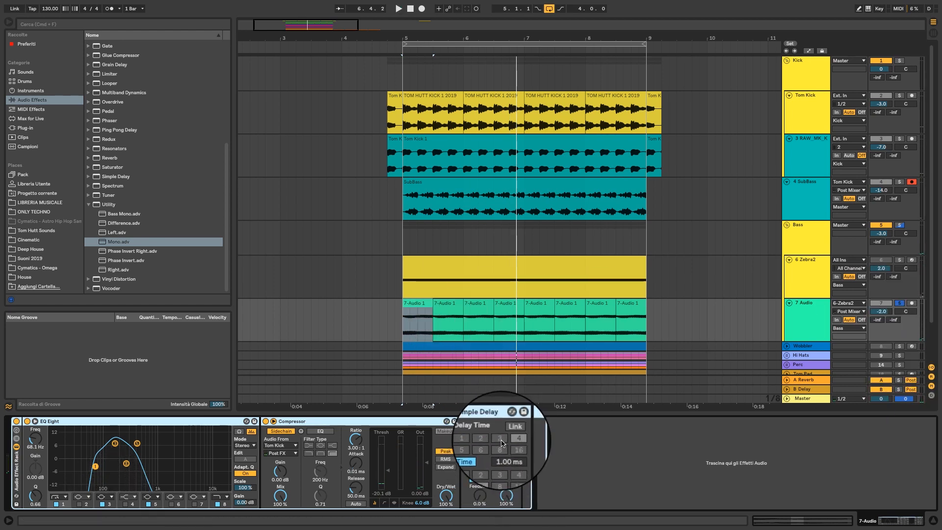
Switch the Simple Delay's time modes to Sync and back to Time, and play the bass while toggling the delay
{"action": "left_click", "coordinate": [481, 456]}
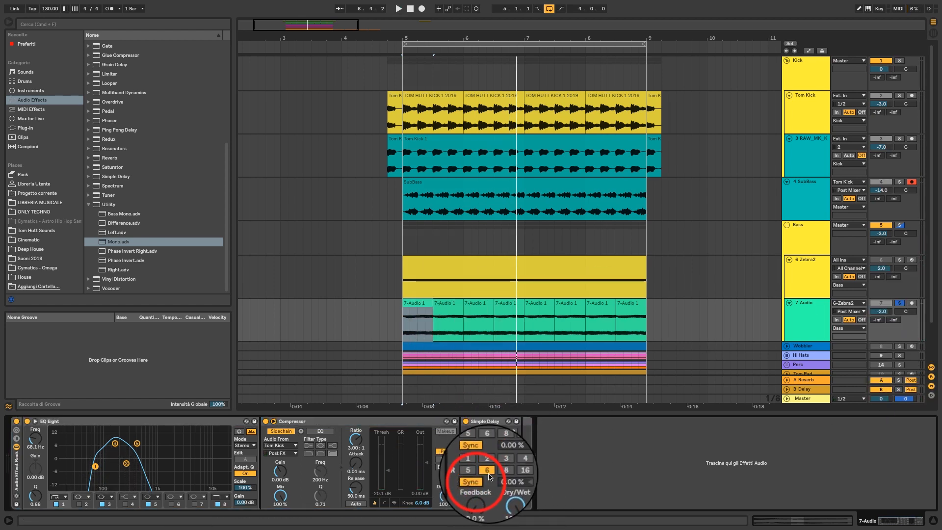
{"action": "left_click_drag", "start_coordinate": [506, 496], "coordinate": [506, 499]}
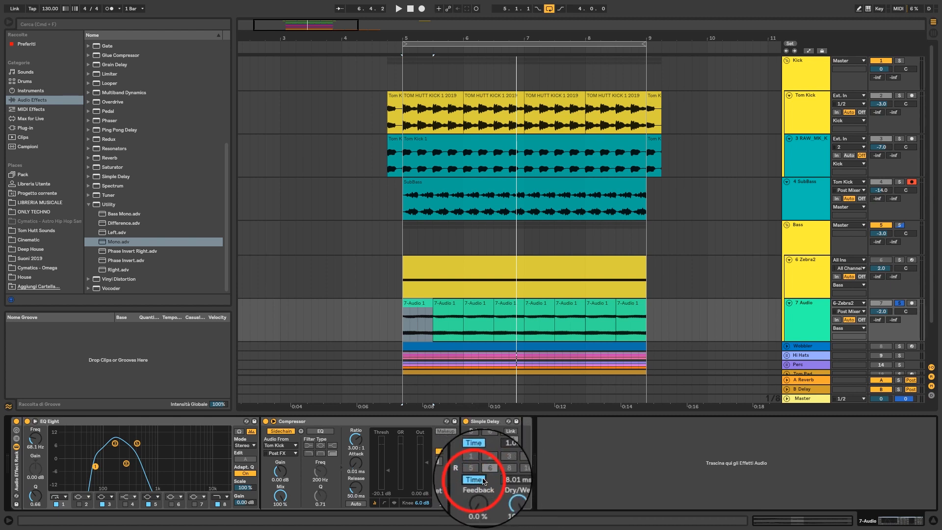
{"action": "left_click_drag", "start_coordinate": [505, 455], "coordinate": [505, 442]}
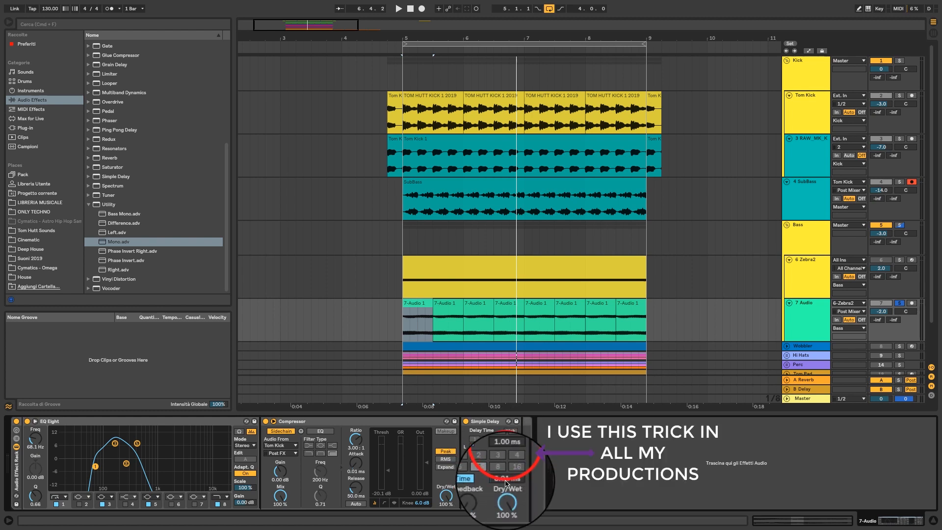
{"action": "left_click_drag", "start_coordinate": [506, 479], "coordinate": [506, 477]}
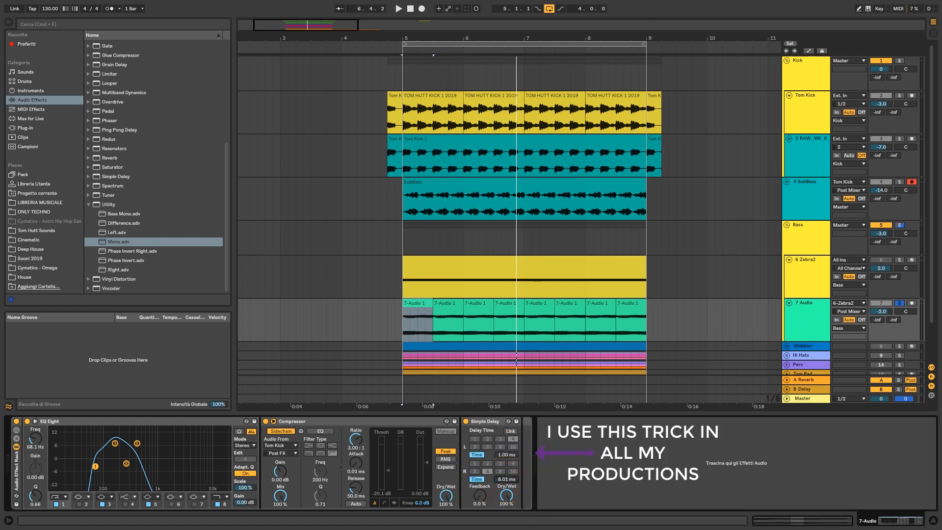
{"action": "key", "text": "space"}
{"action": "left_click", "coordinate": [466, 421]}
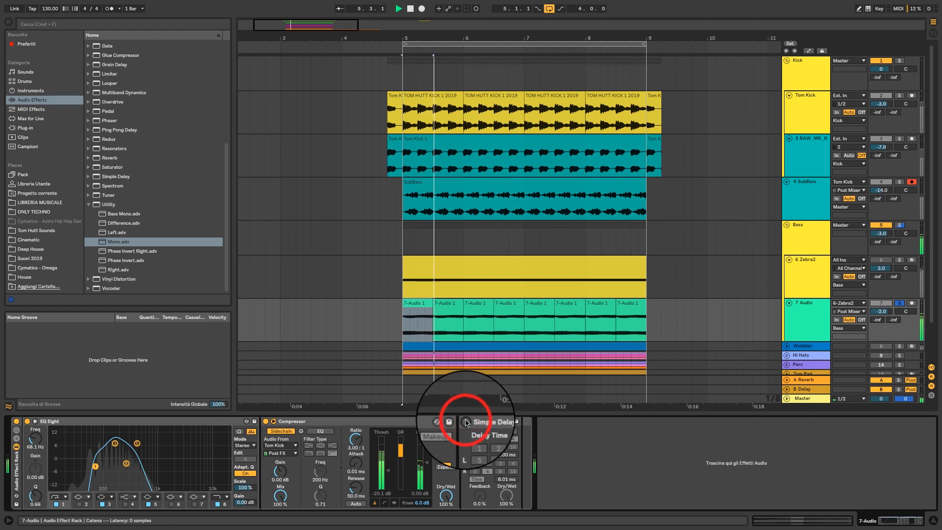
Unsolo the 7 Audio track and fold its Audio Effect Rack and the Bass group
{"action": "double_click", "coordinate": [17, 476]}
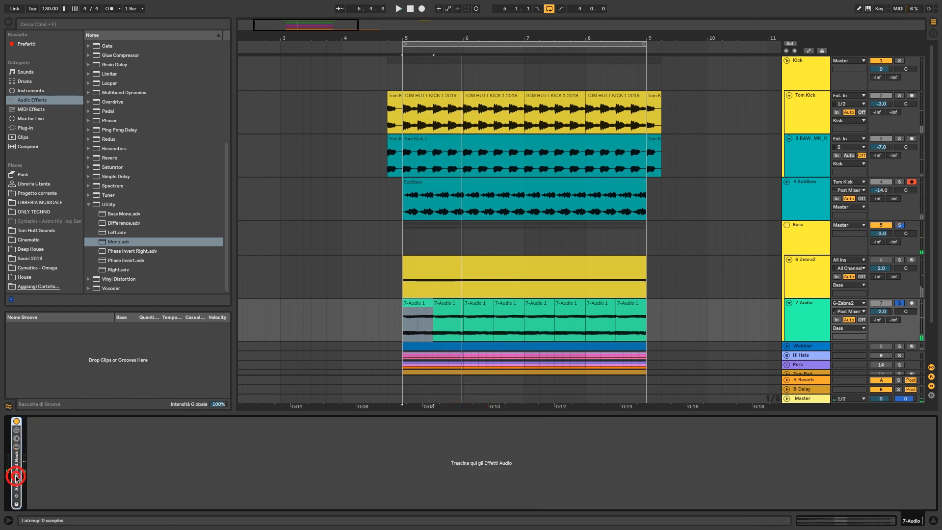
{"action": "left_click", "coordinate": [900, 303]}
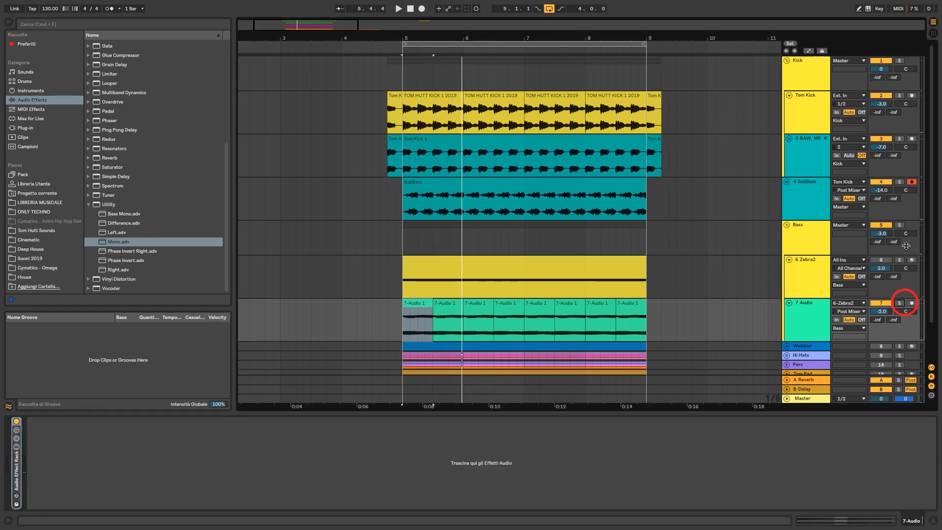
{"action": "left_click", "coordinate": [785, 225]}
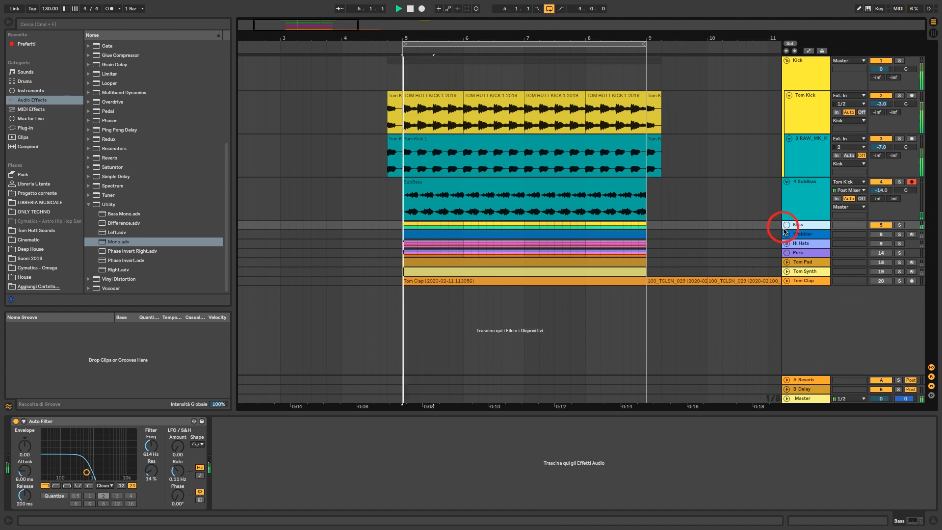
Mute and unmute the Bass group during playback to compare the groove with and without it
{"action": "left_click", "coordinate": [884, 225]}
{"action": "left_click", "coordinate": [884, 225]}
{"action": "left_click", "coordinate": [884, 225]}
{"action": "left_click", "coordinate": [884, 226]}
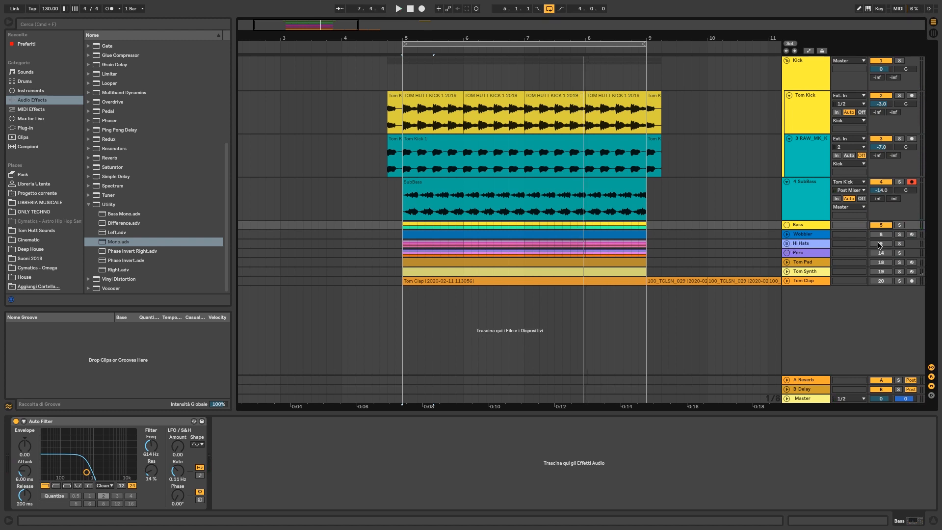
Activate the Wobbler, Hi Hats and Perc tracks and play the loop with them
{"action": "left_click", "coordinate": [802, 252], "text": "shift"}
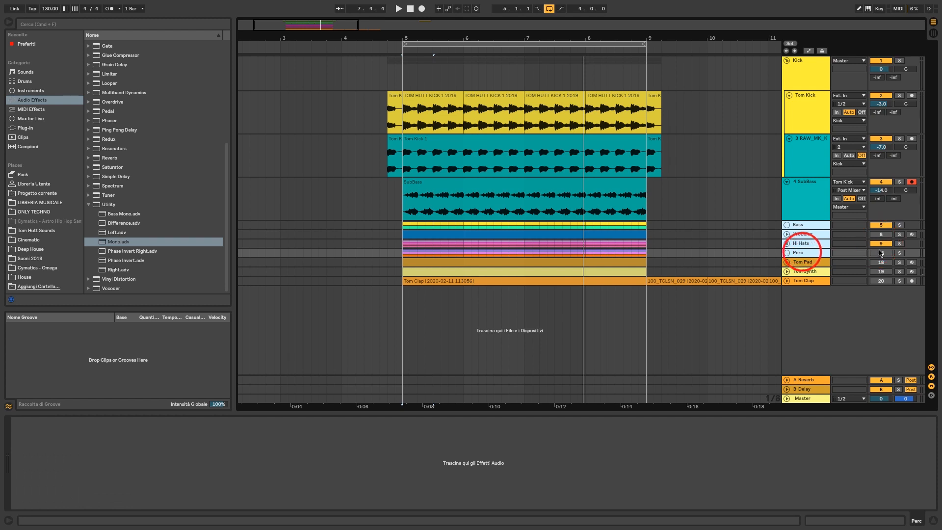
{"action": "left_click", "coordinate": [880, 253]}
{"action": "left_click", "coordinate": [803, 243]}
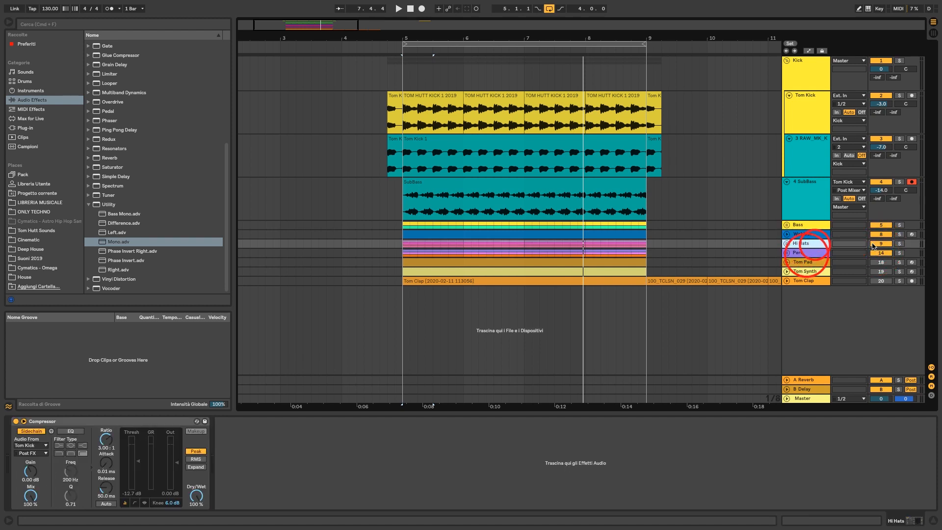
{"action": "key", "text": "space"}
{"action": "left_click", "coordinate": [653, 234]}
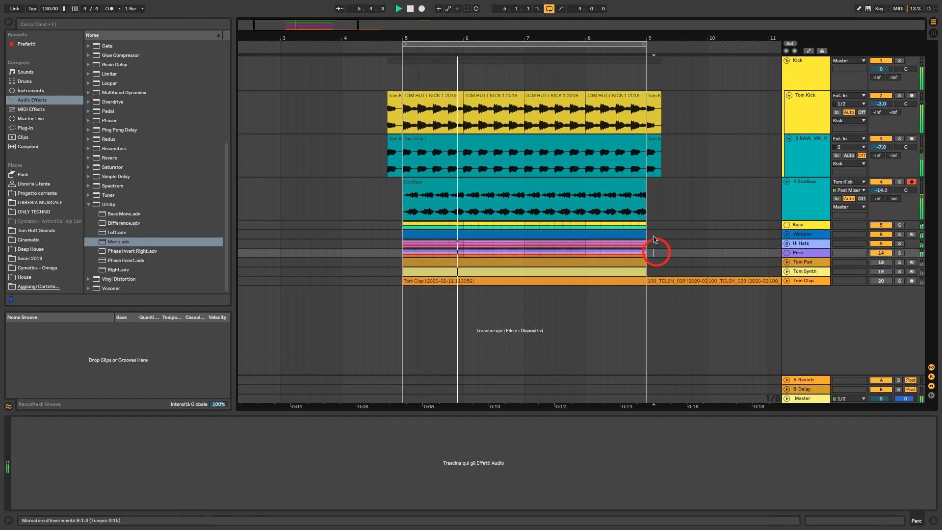
{"action": "left_click", "coordinate": [642, 252]}
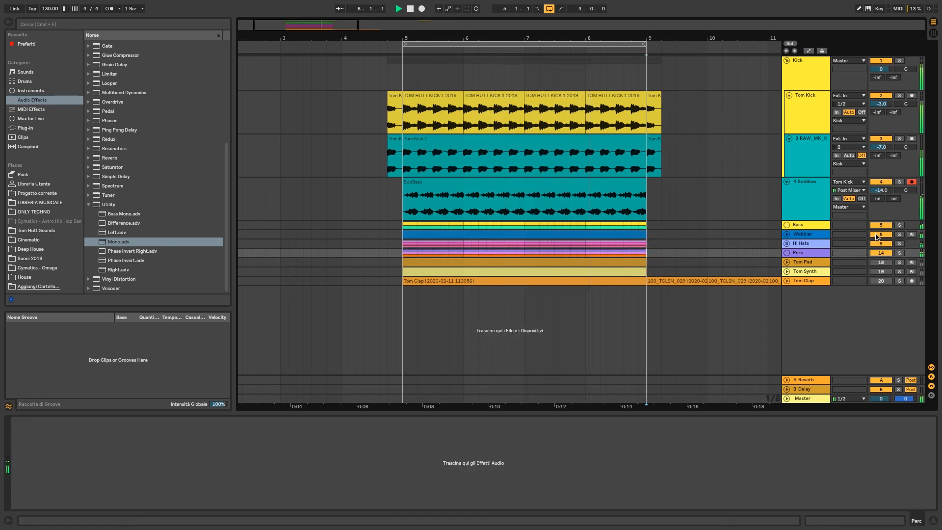
Deactivate the Wobbler track and activate the Tom Clap and Tom Pad tracks during playback
{"action": "left_click", "coordinate": [876, 234]}
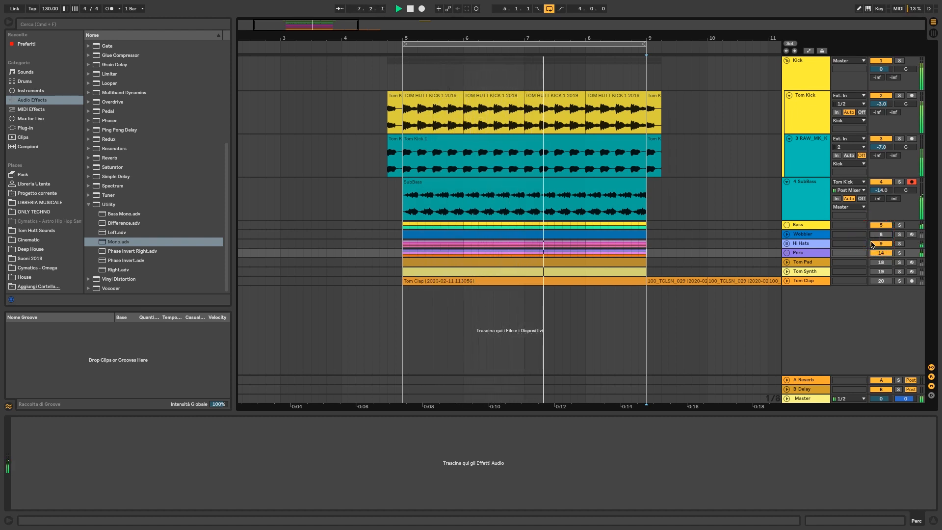
{"action": "left_click", "coordinate": [881, 262]}
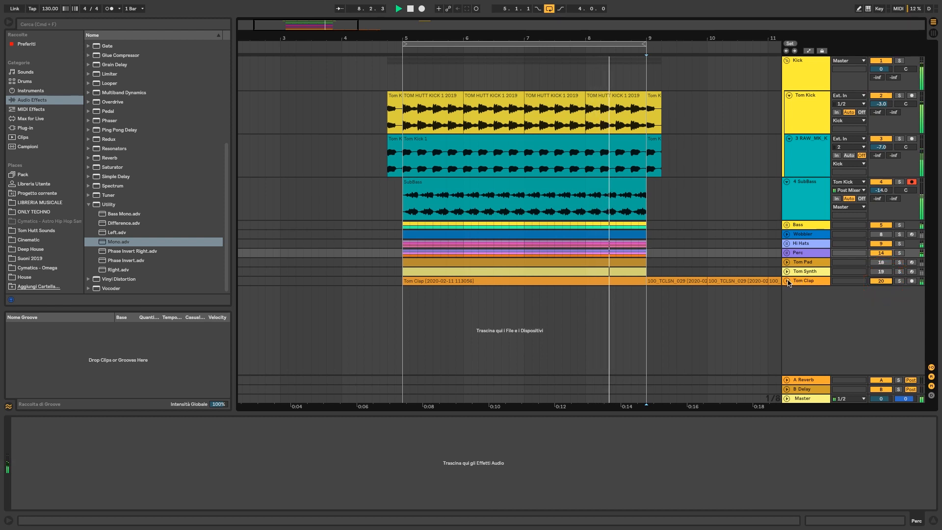
{"action": "left_click", "coordinate": [881, 262]}
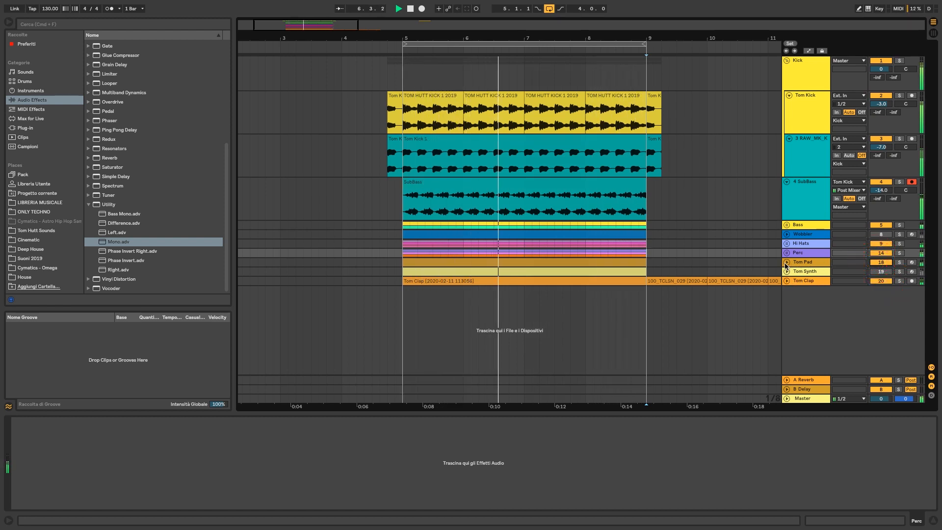
Unfold the Tom Pad track and set its Auto Filter frequency to 4.55 kHz
{"action": "left_click", "coordinate": [785, 263]}
{"action": "left_click", "coordinate": [806, 263]}
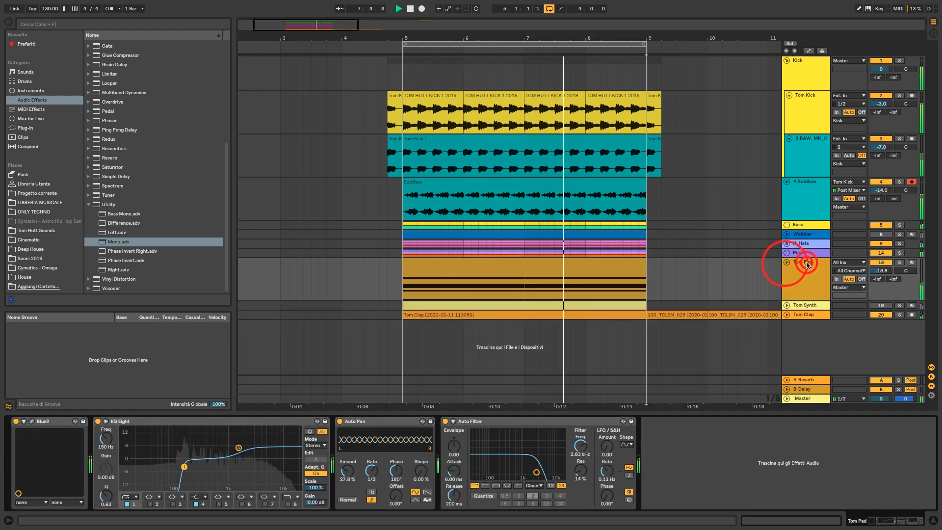
{"action": "left_click_drag", "start_coordinate": [581, 446], "coordinate": [582, 447]}
Enable band 5 of the Tom Pad's EQ Eight at 625 Hz with 4.59 dB gain and lower the track volume to -19.3 dB
{"action": "left_click", "coordinate": [219, 504]}
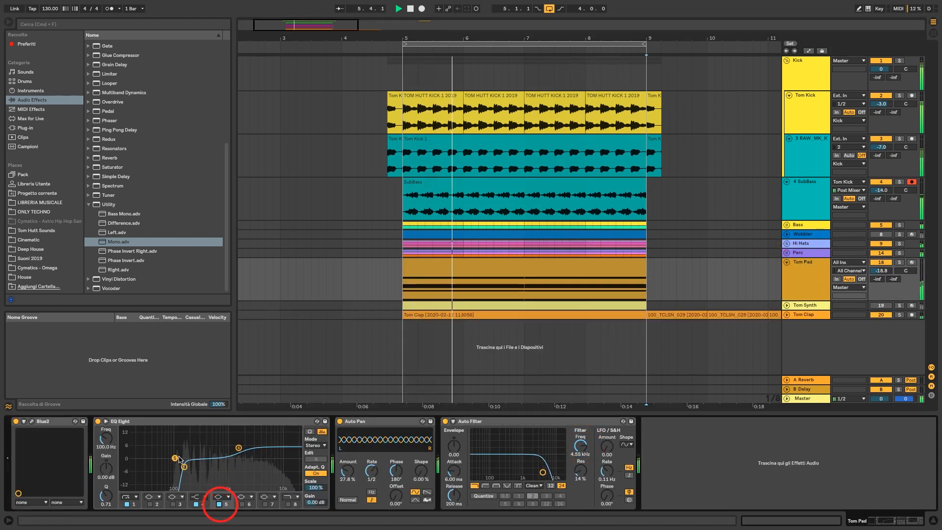
{"action": "left_click_drag", "start_coordinate": [175, 457], "coordinate": [216, 449]}
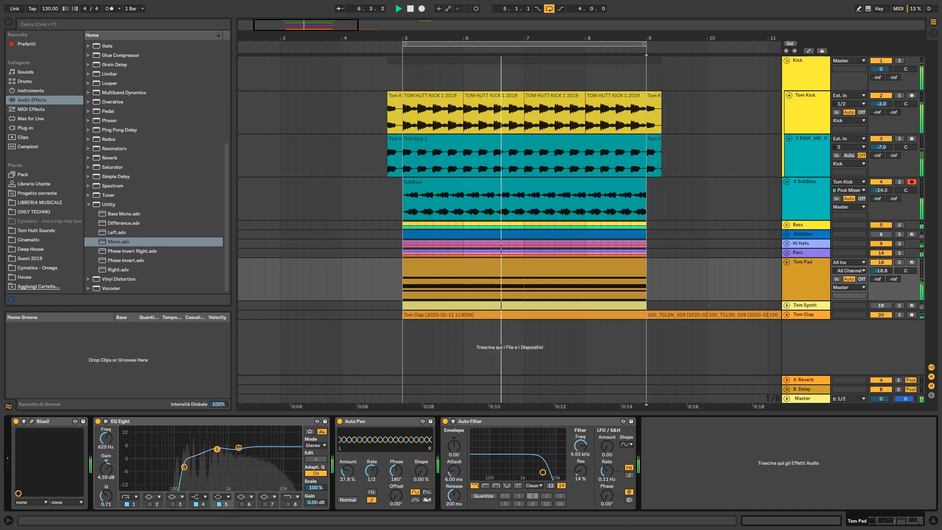
{"action": "left_click", "coordinate": [453, 413]}
{"action": "left_click_drag", "start_coordinate": [882, 268], "coordinate": [883, 271]}
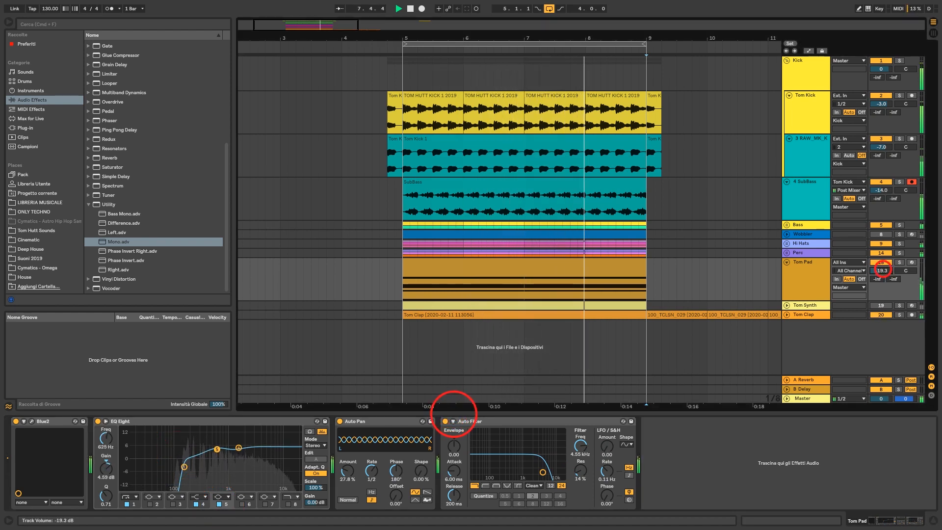
Fold the Tom Pad track, then activate the Tom Synth track and unfold it
{"action": "left_click", "coordinate": [786, 262]}
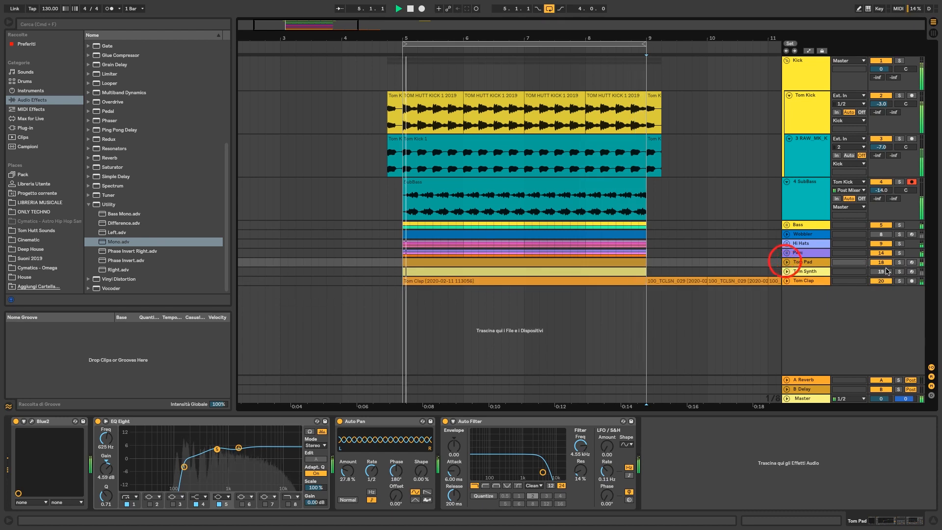
{"action": "left_click", "coordinate": [881, 271]}
{"action": "left_click", "coordinate": [555, 396]}
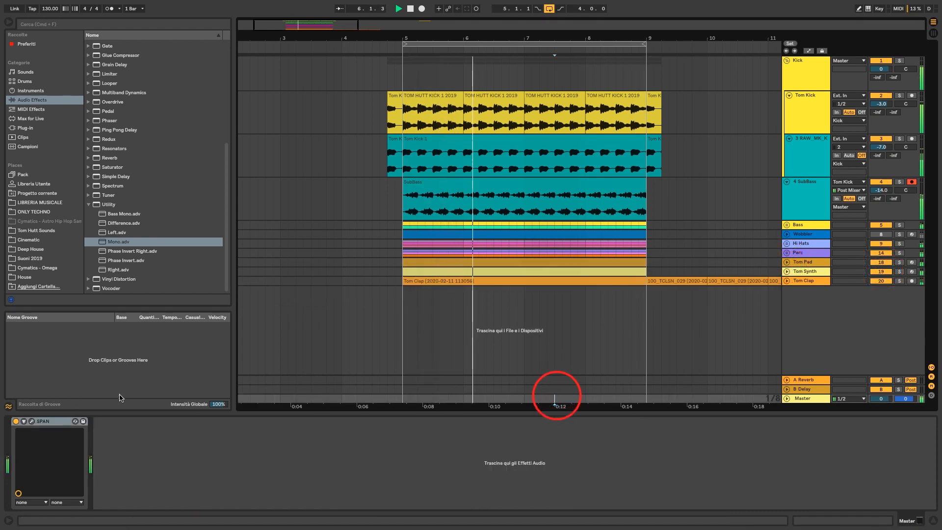
{"action": "left_click", "coordinate": [786, 271]}
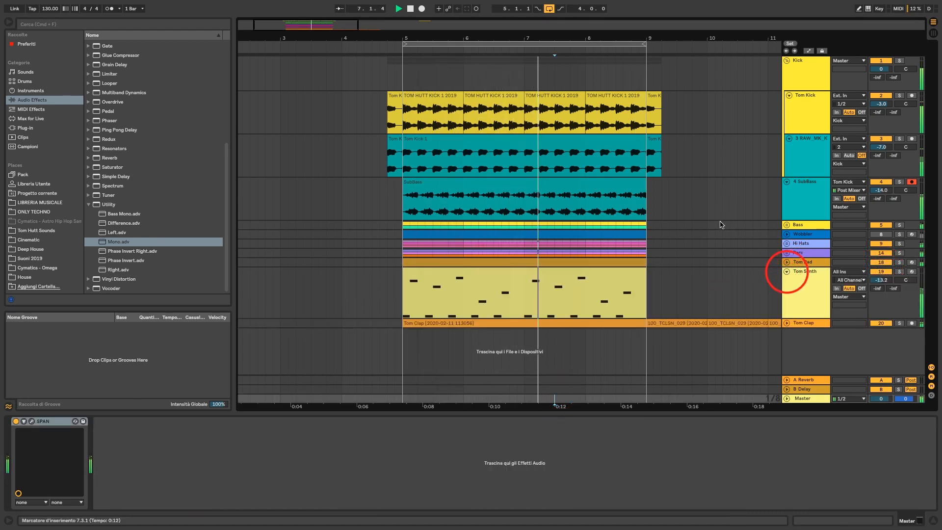
Add an Auto Filter to the Master track, set it to high-pass and set its frequency to 156 Hz
{"action": "scroll", "coordinate": [110, 73], "scroll_direction": "up", "scroll_amount": 5}
{"action": "left_click_drag", "start_coordinate": [110, 63], "coordinate": [179, 444]}
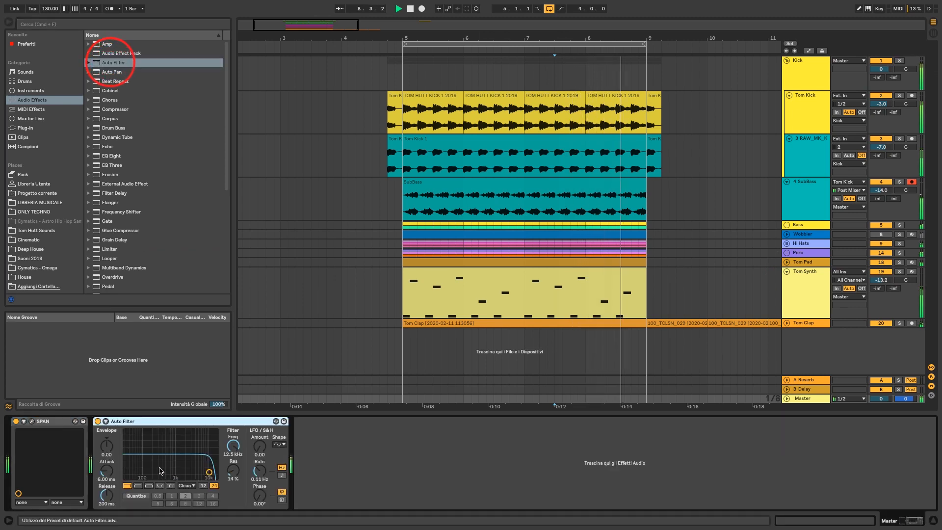
{"action": "left_click", "coordinate": [138, 485]}
{"action": "left_click_drag", "start_coordinate": [231, 448], "coordinate": [231, 466]}
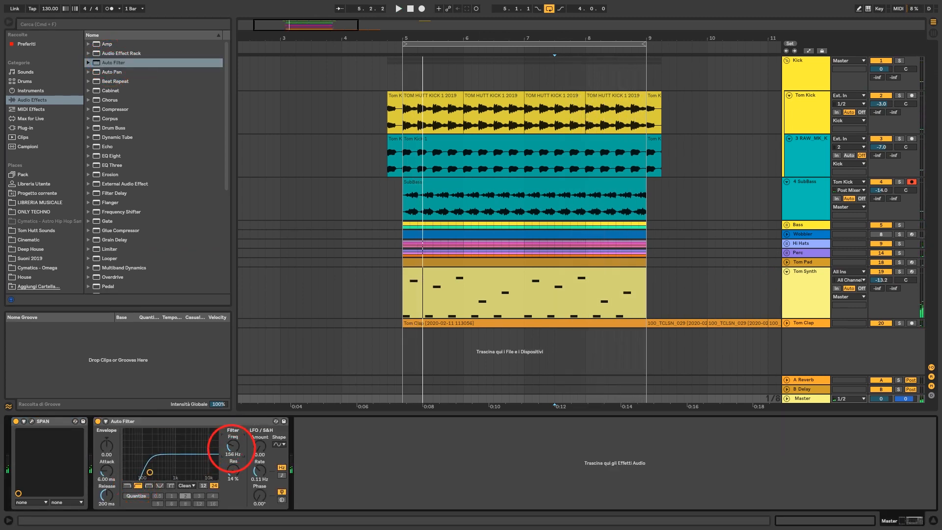
Turn off the Auto Filters on the Tom Synth and Master tracks and fold the Tom Synth track
{"action": "left_click", "coordinate": [630, 278]}
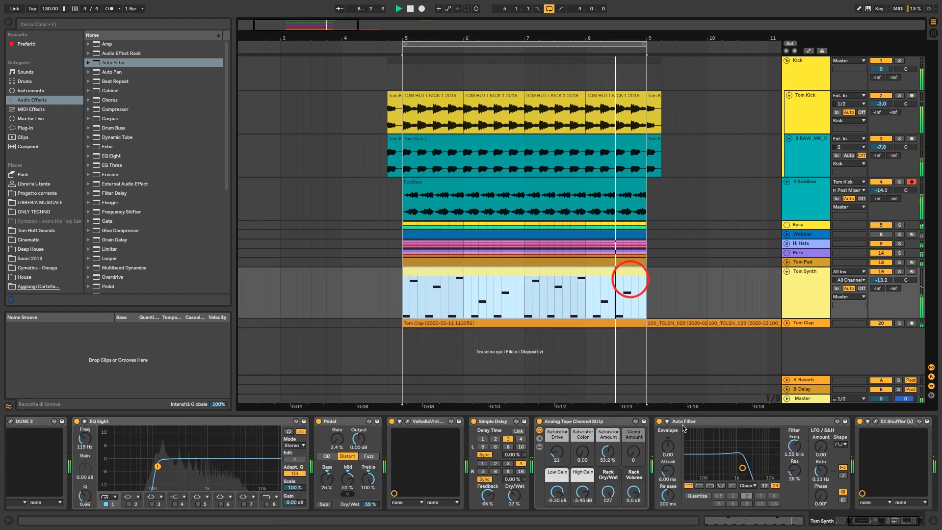
{"action": "left_click", "coordinate": [658, 422]}
{"action": "left_click", "coordinate": [522, 335]}
{"action": "left_click", "coordinate": [502, 378]}
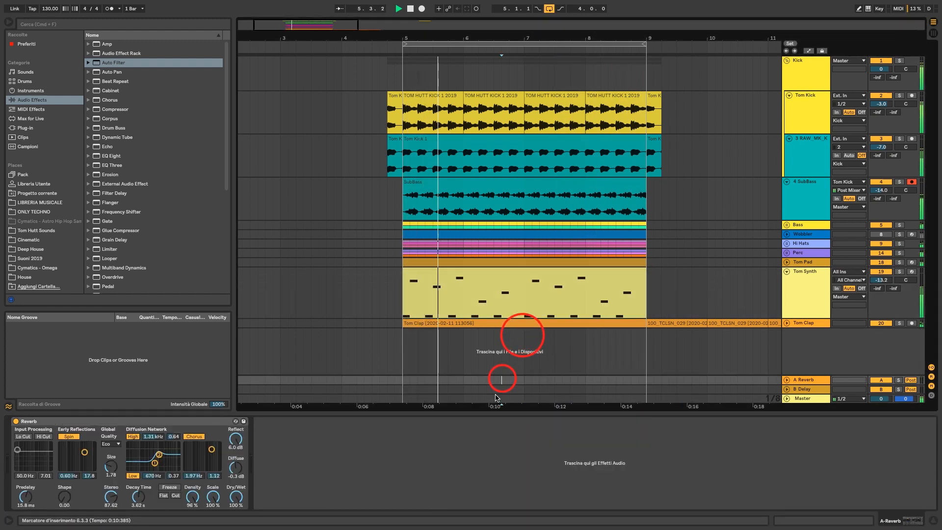
{"action": "left_click", "coordinate": [495, 398]}
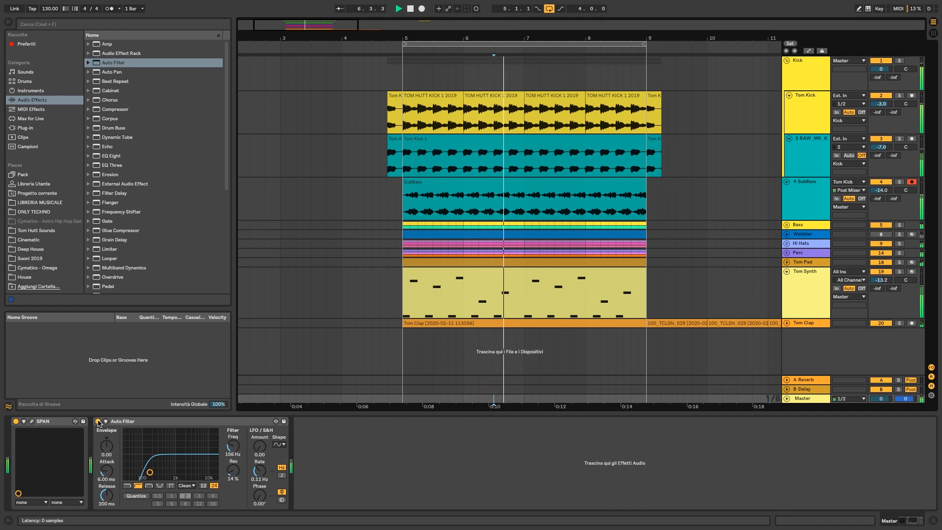
{"action": "left_click", "coordinate": [97, 421]}
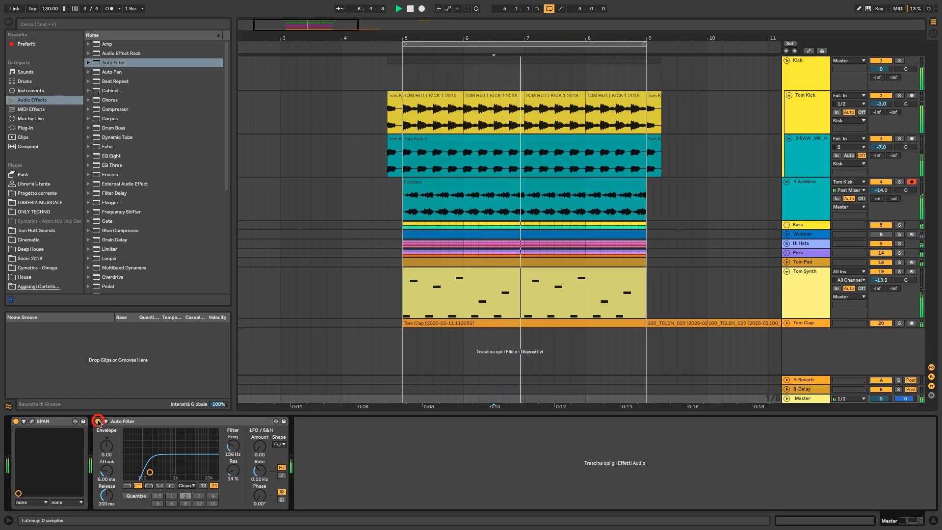
{"action": "left_click", "coordinate": [786, 271]}
Activate the TOM HUTT HAT RIDE and Tom FAst Hat tracks inside the Hi Hats group, leaving the group folded
{"action": "left_click", "coordinate": [786, 243]}
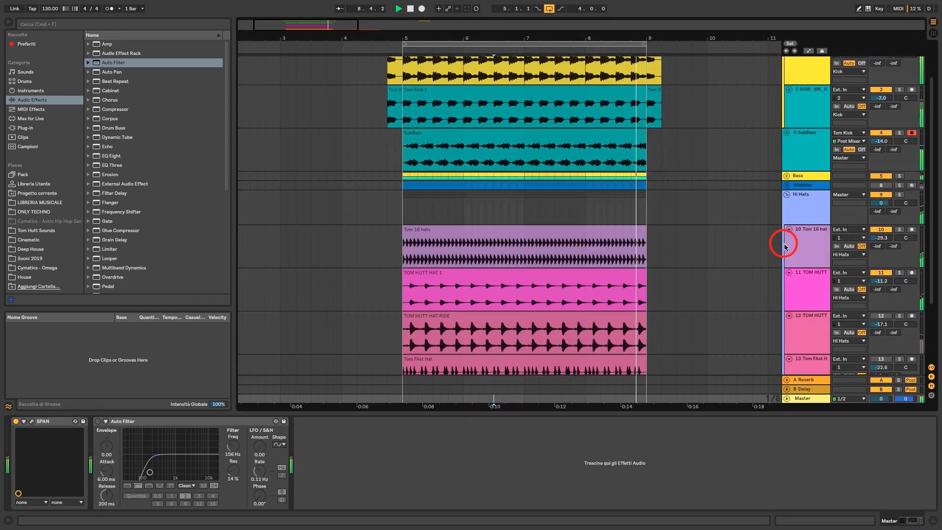
{"action": "scroll", "coordinate": [785, 247], "scroll_direction": "down", "scroll_amount": 2}
{"action": "left_click", "coordinate": [815, 277]}
{"action": "left_click", "coordinate": [817, 321]}
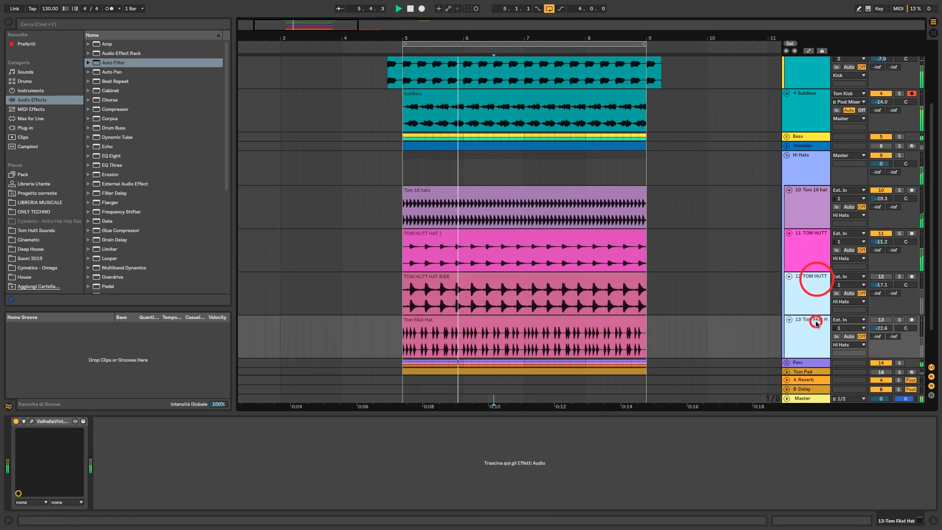
{"action": "left_click", "coordinate": [886, 276]}
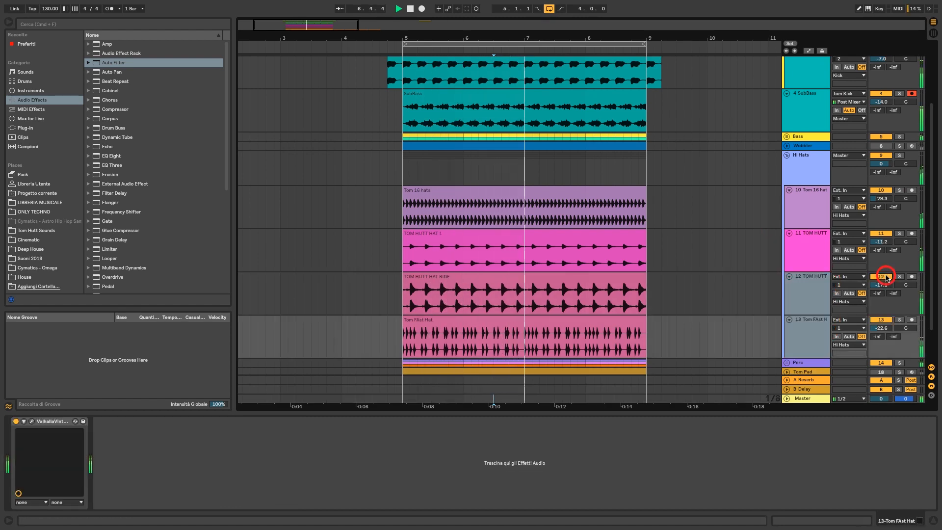
{"action": "scroll", "coordinate": [806, 241], "scroll_direction": "up", "scroll_amount": 3}
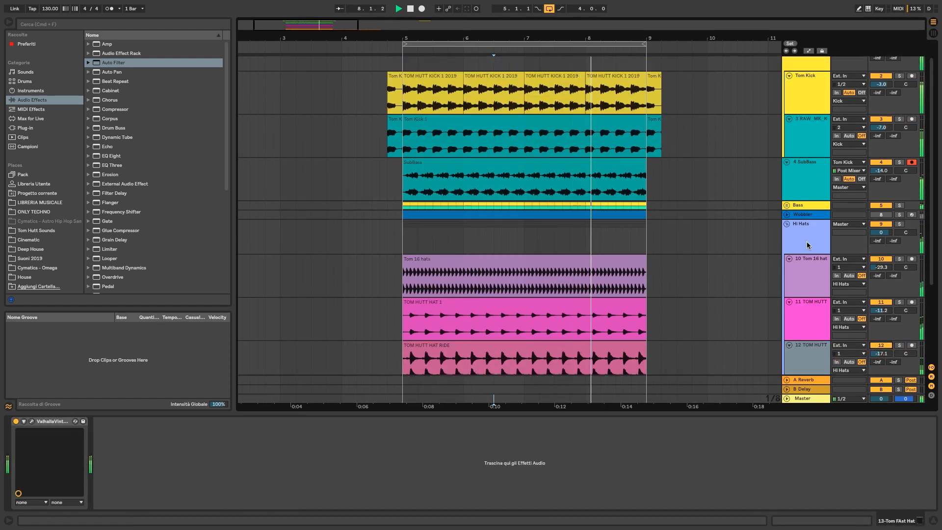
{"action": "left_click", "coordinate": [788, 224]}
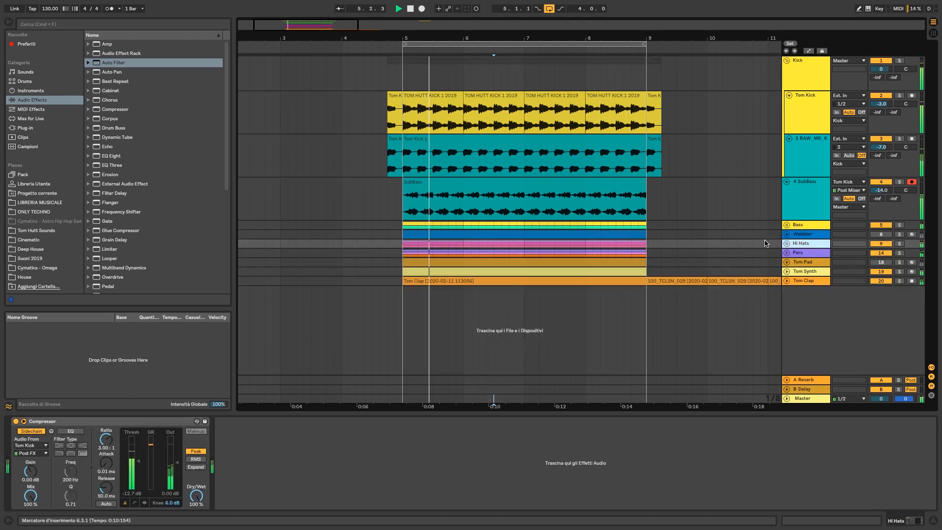
Deactivate the Hi Hats and Perc groups and show the Tom Synth track's devices
{"action": "left_click", "coordinate": [806, 242]}
{"action": "left_click", "coordinate": [884, 244]}
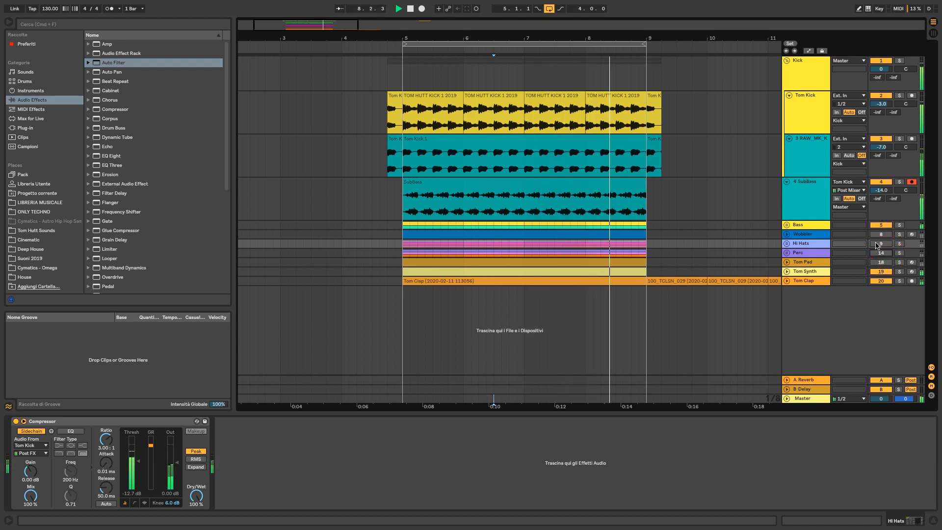
{"action": "left_click", "coordinate": [805, 271]}
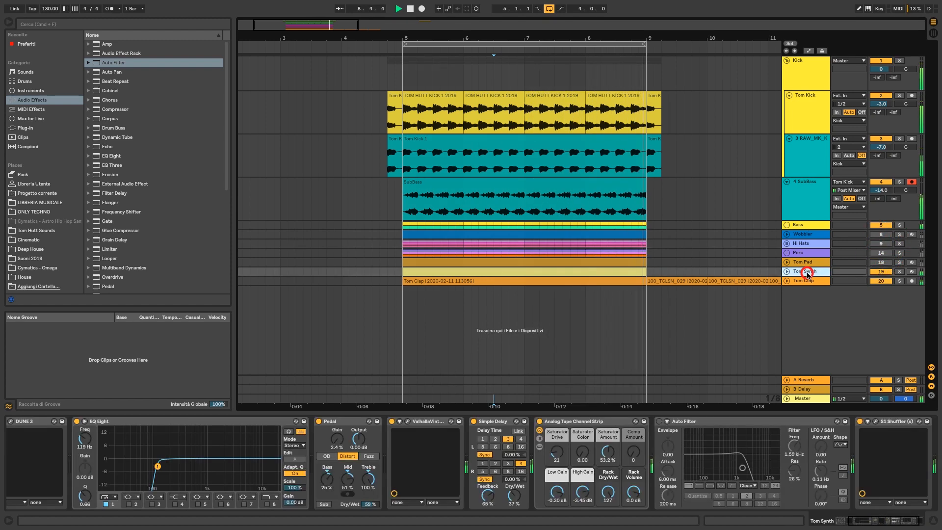
Compare the loop with the Bass group off and on, and lower the group's volume to -4.9 dB
{"action": "left_click", "coordinate": [880, 225]}
{"action": "left_click", "coordinate": [880, 225]}
{"action": "left_click", "coordinate": [788, 226]}
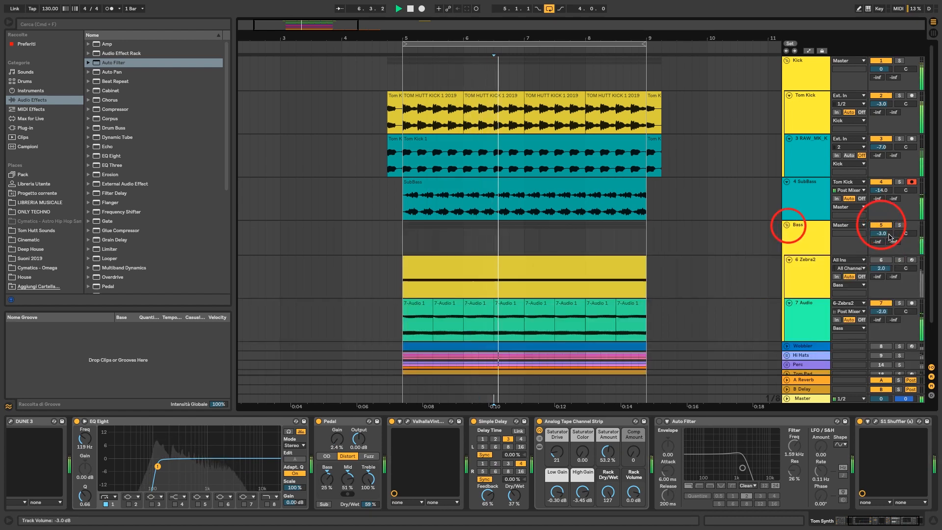
{"action": "left_click", "coordinate": [886, 235]}
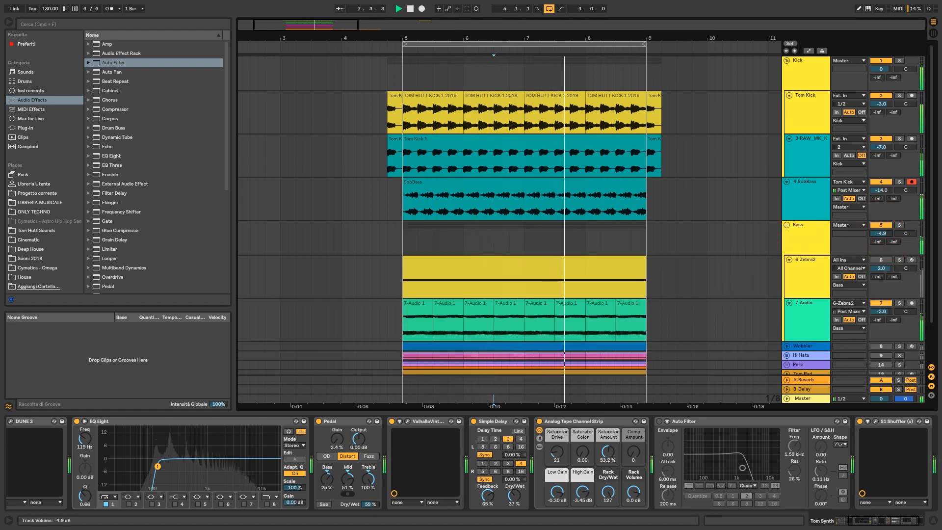
{"action": "left_click", "coordinate": [786, 225]}
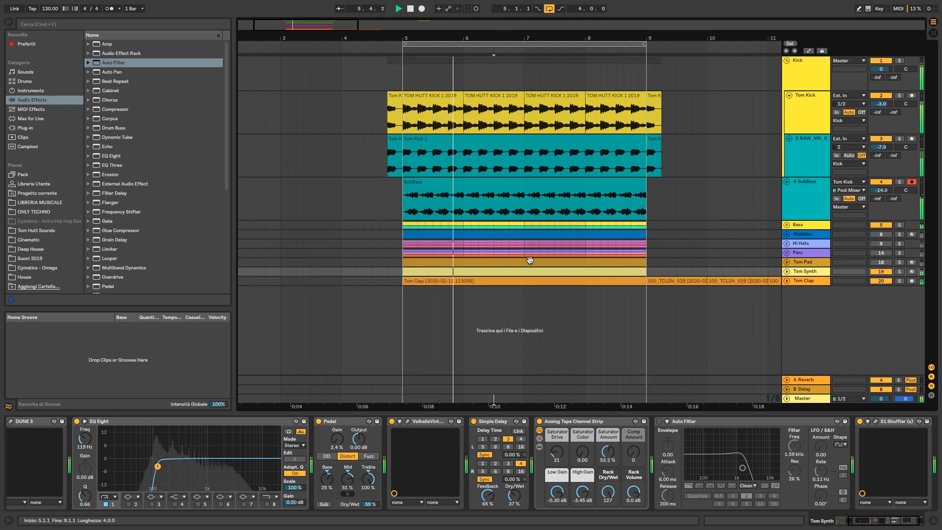
Deactivate the Tom Kick track during playback
{"action": "left_click", "coordinate": [887, 96]}
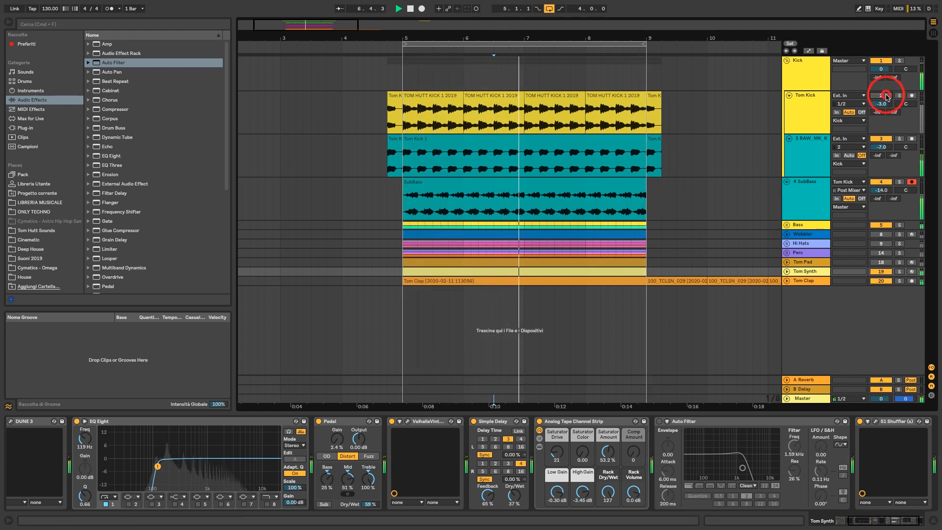